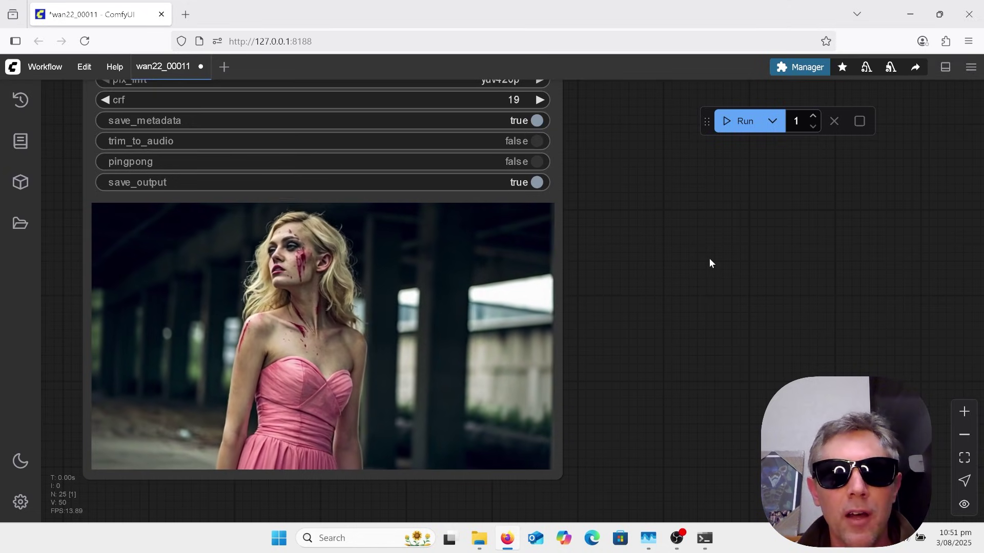
# Step: Look over the workflow canvas, selecting the Load CLIP and Load VAE nodes
pyautogui.scroll(-12, 709, 258)
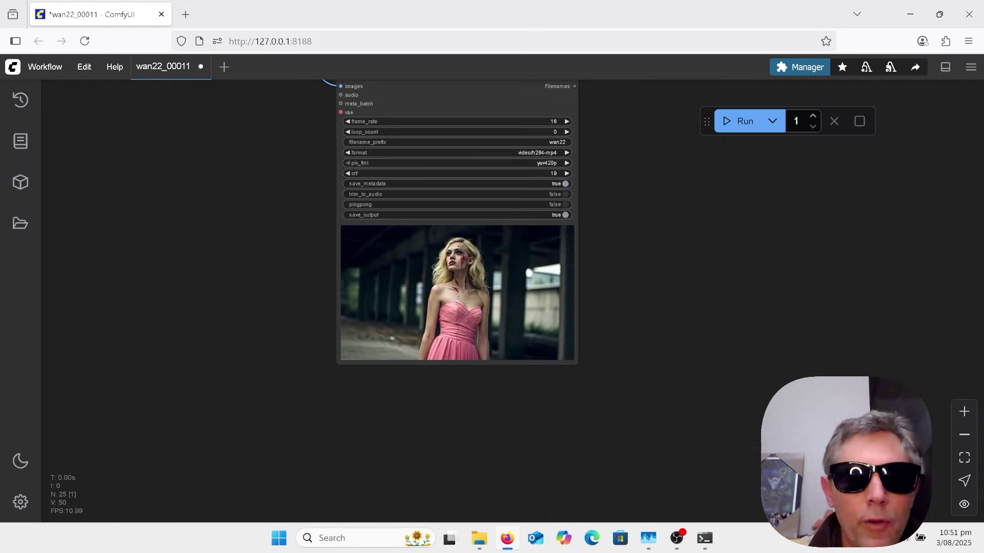
pyautogui.scroll(-4, 343, 308)
pyautogui.scroll(13, 343, 307)
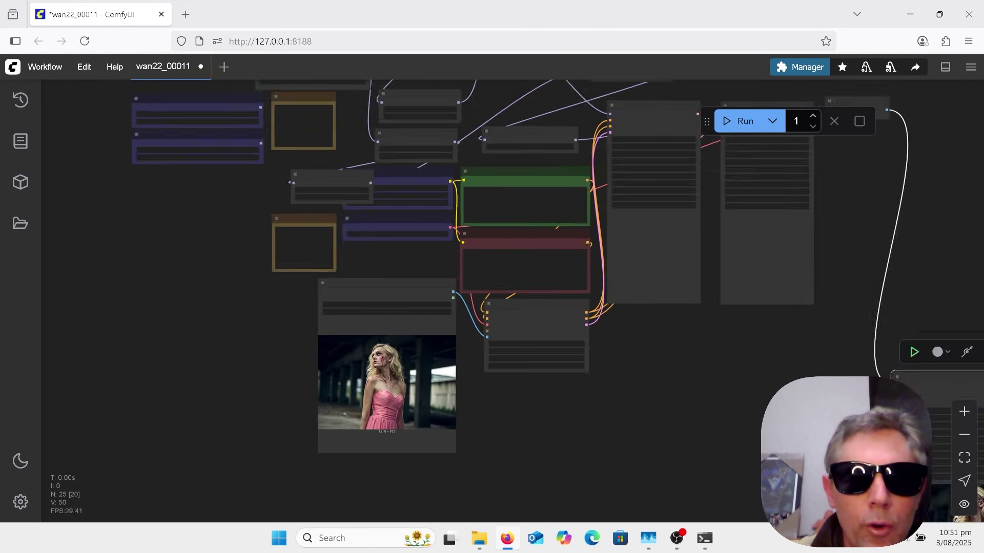
pyautogui.scroll(5, 512, 300)
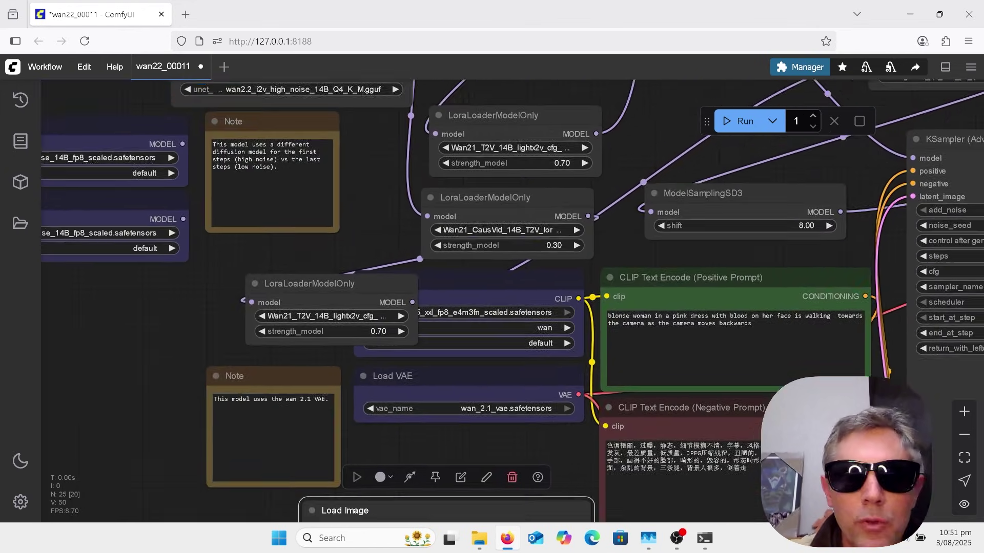
pyautogui.hscroll(3, 512, 302)
pyautogui.click(410, 286)
pyautogui.hscroll(3, 513, 303)
pyautogui.scroll(-3, 513, 302)
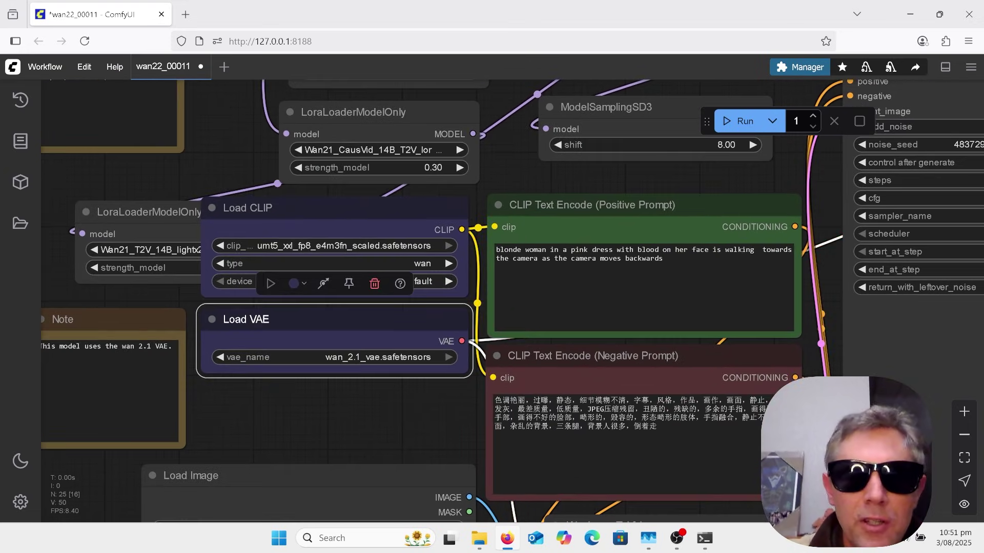
pyautogui.click(359, 381)
pyautogui.scroll(-2, 513, 303)
pyautogui.scroll(3, 512, 303)
pyautogui.hscroll(4, 512, 303)
pyautogui.hscroll(4, 512, 302)
pyautogui.scroll(-3, 512, 302)
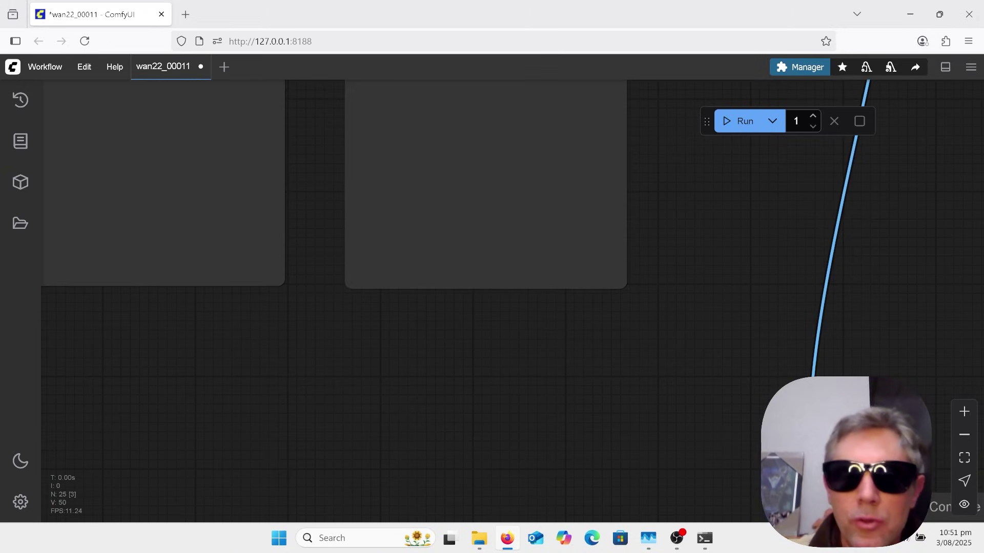
pyautogui.hscroll(-1, 513, 302)
pyautogui.scroll(-4, 512, 303)
pyautogui.hscroll(3, 512, 302)
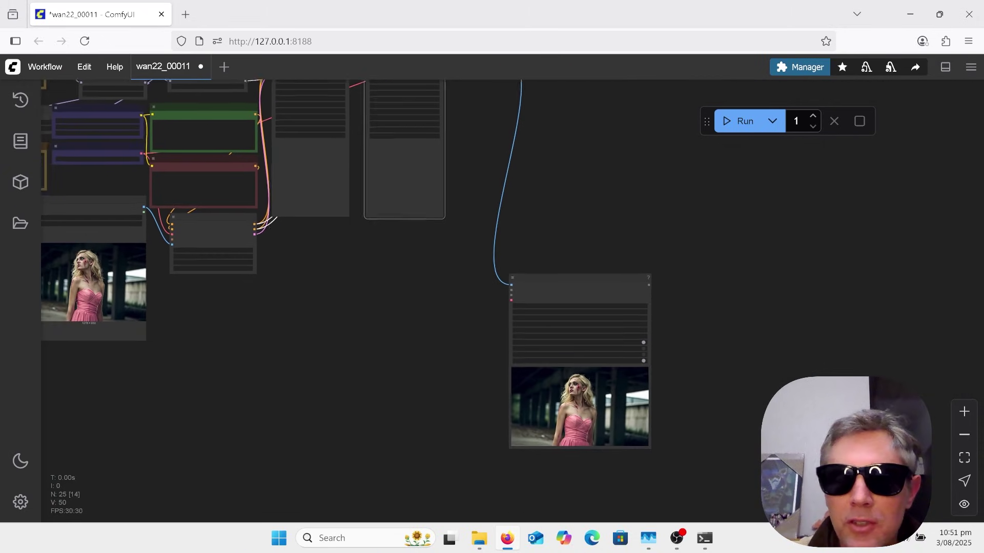
pyautogui.scroll(4, 512, 303)
pyautogui.hscroll(2, 513, 303)
pyautogui.scroll(-1, 513, 302)
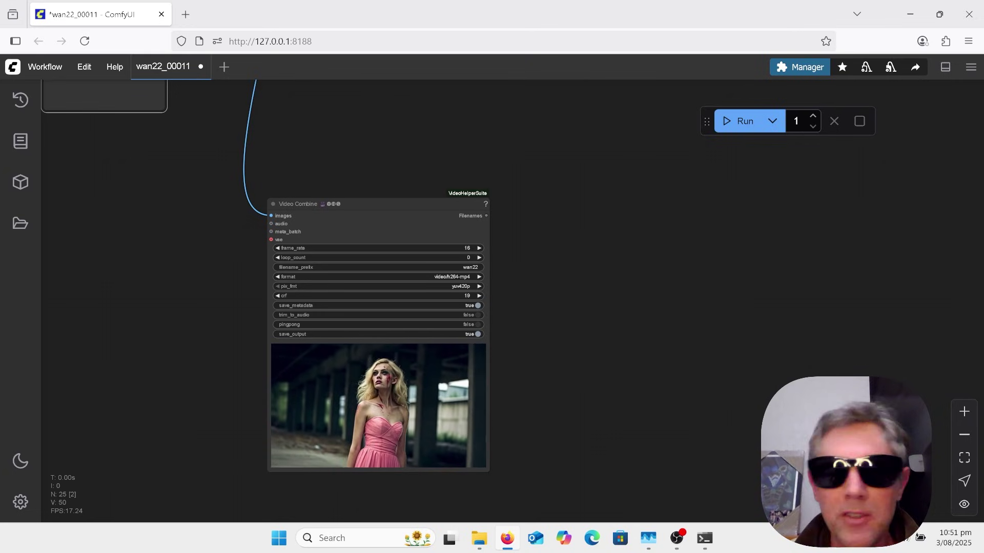
pyautogui.scroll(5, 603, 408)
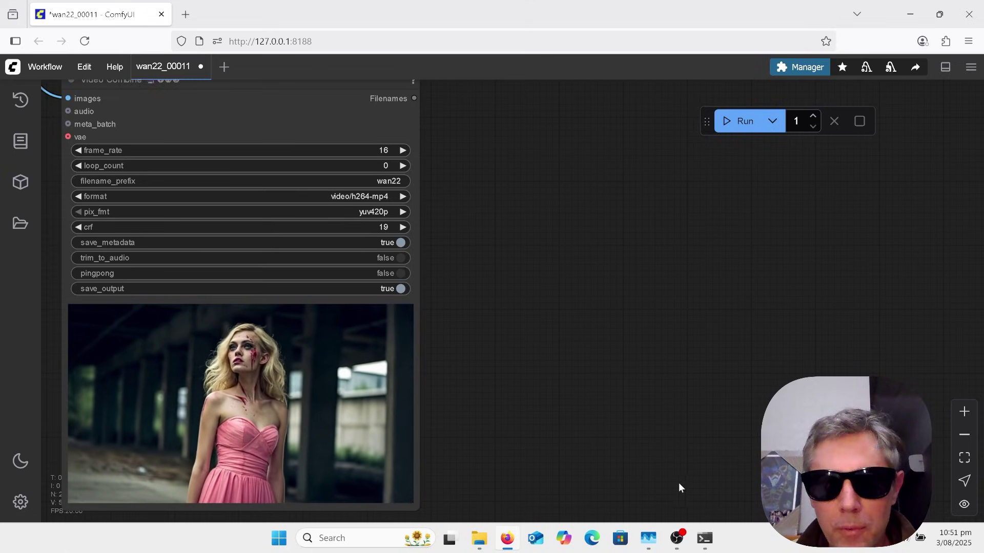
# Step: Run nvidia-smi in Anaconda PowerShell Prompt to confirm driver 572.16 and CUDA 12.8, then minimize it
pyautogui.moveTo(676, 538)
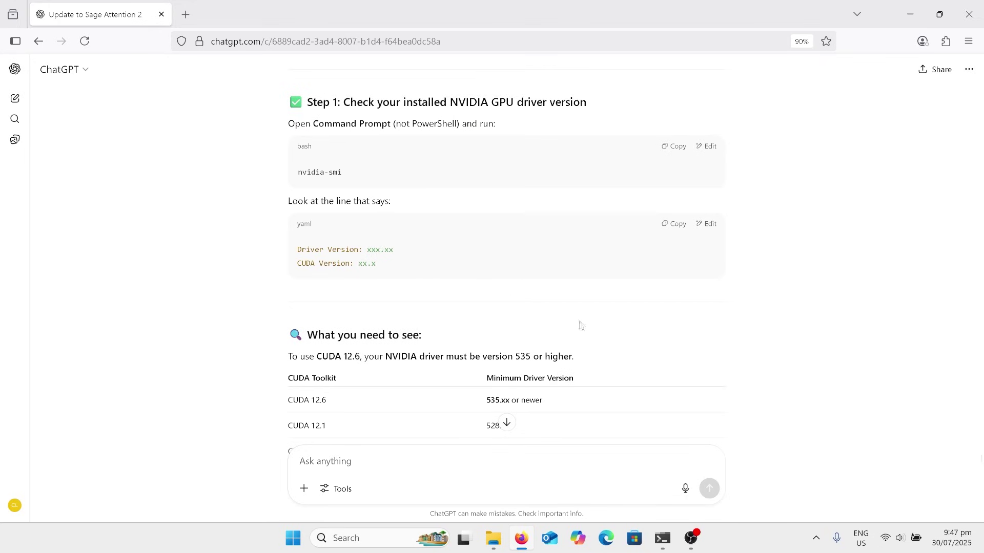
pyautogui.click(666, 547)
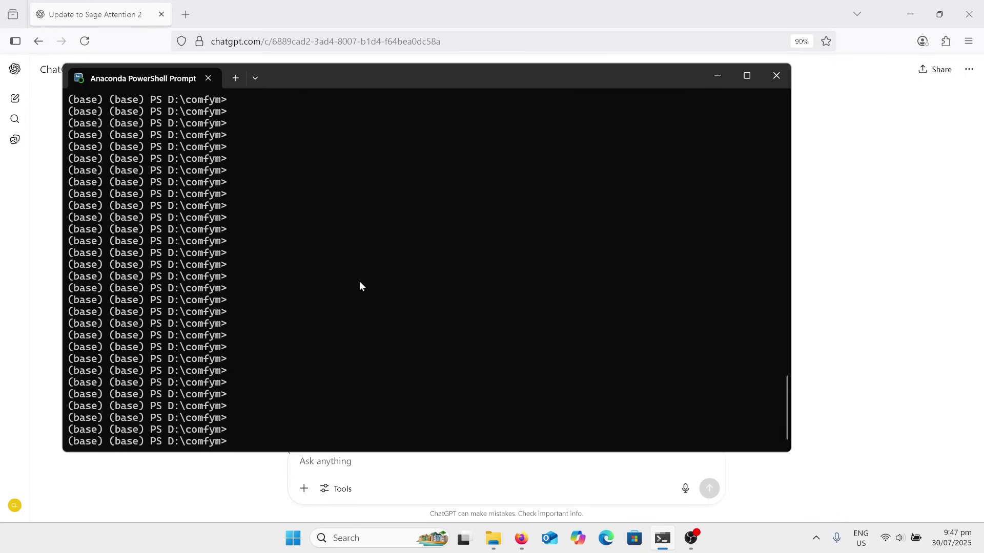
pyautogui.write('nvidia-smi')
pyautogui.press('Return')
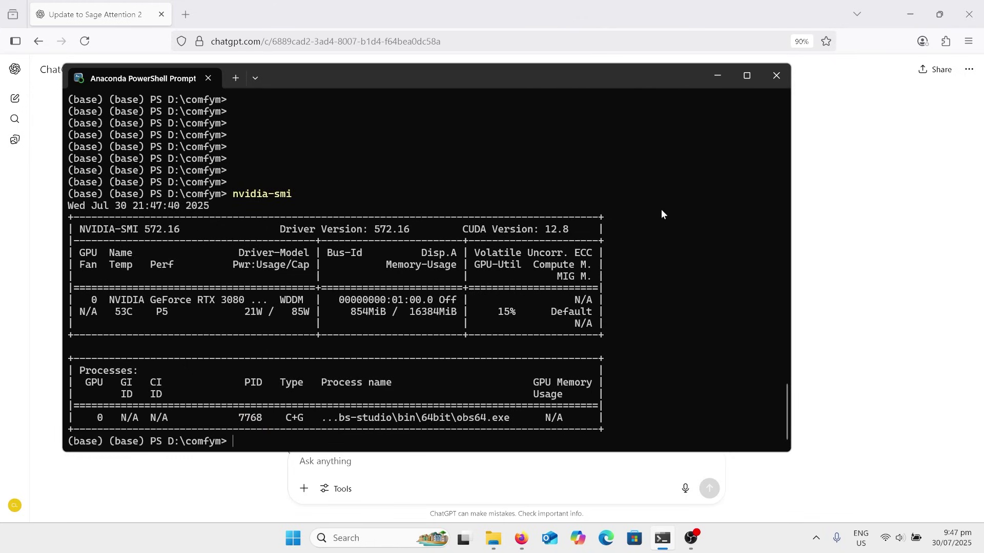
pyautogui.click(711, 76)
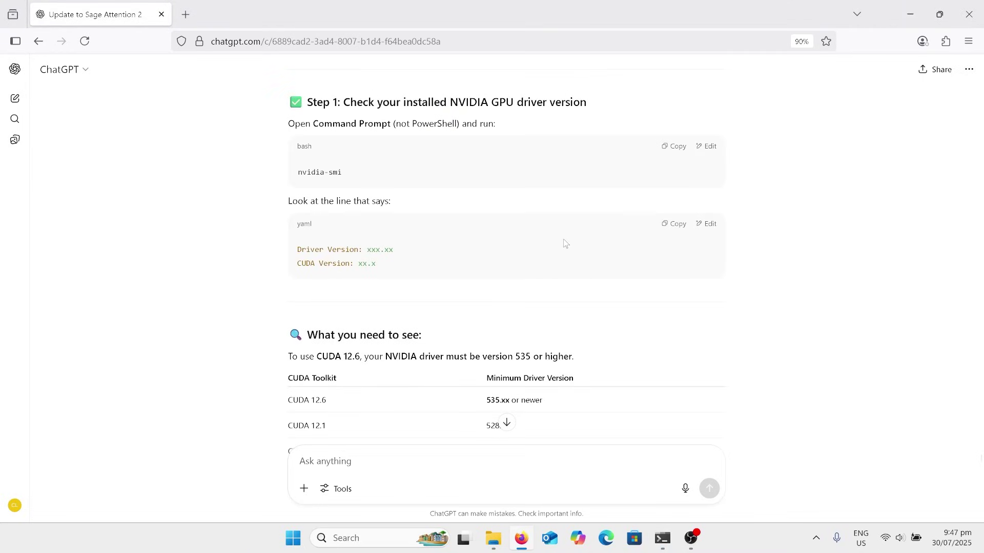
# Step: Scroll down ChatGPT's answer to the CUDA toolkit driver requirements table
pyautogui.scroll(-2, 565, 243)
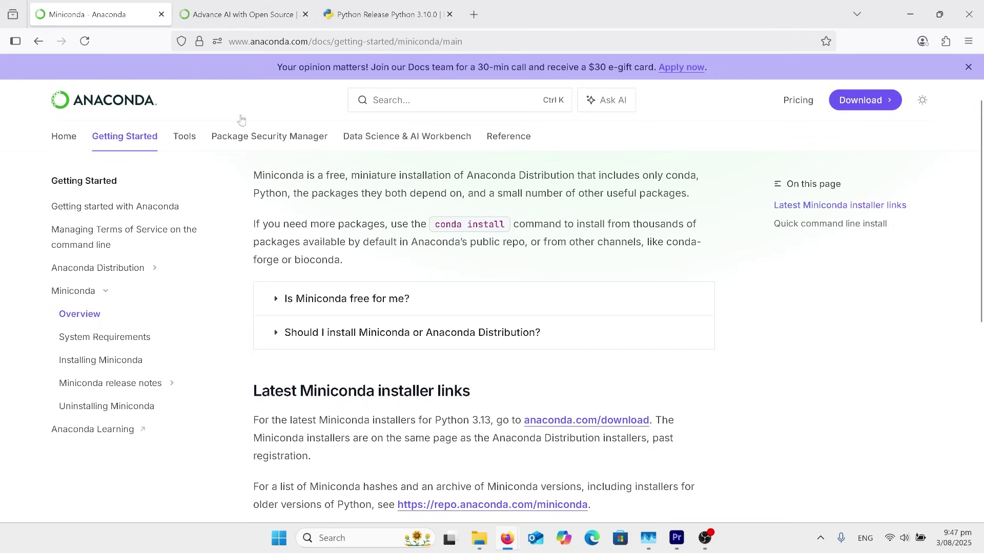
# Step: Bring up the anaconda.com homepage and look it over
pyautogui.click(257, 14)
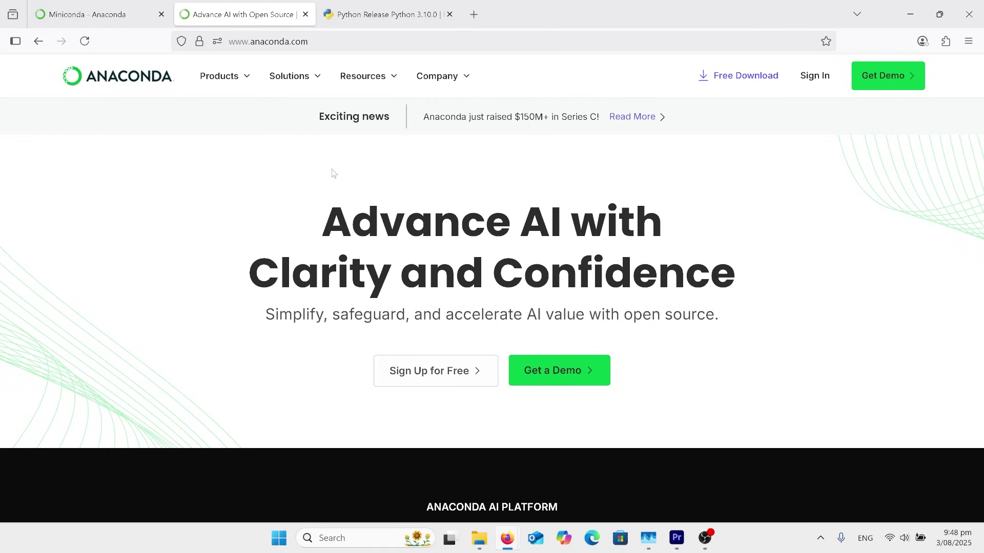
pyautogui.scroll(1, 334, 174)
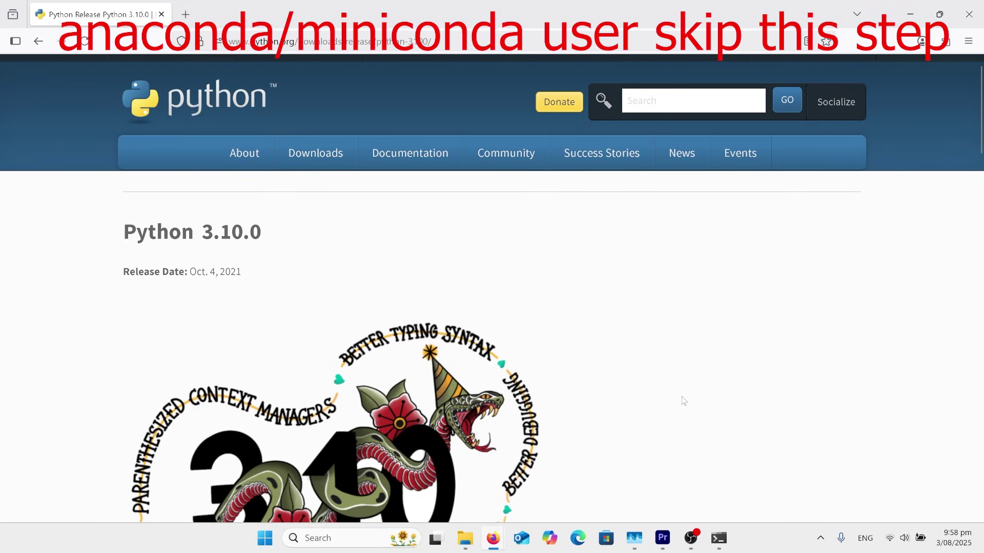
# Step: Scroll through the Python 3.10.0 release notes and its new features
pyautogui.scroll(-1, 684, 401)
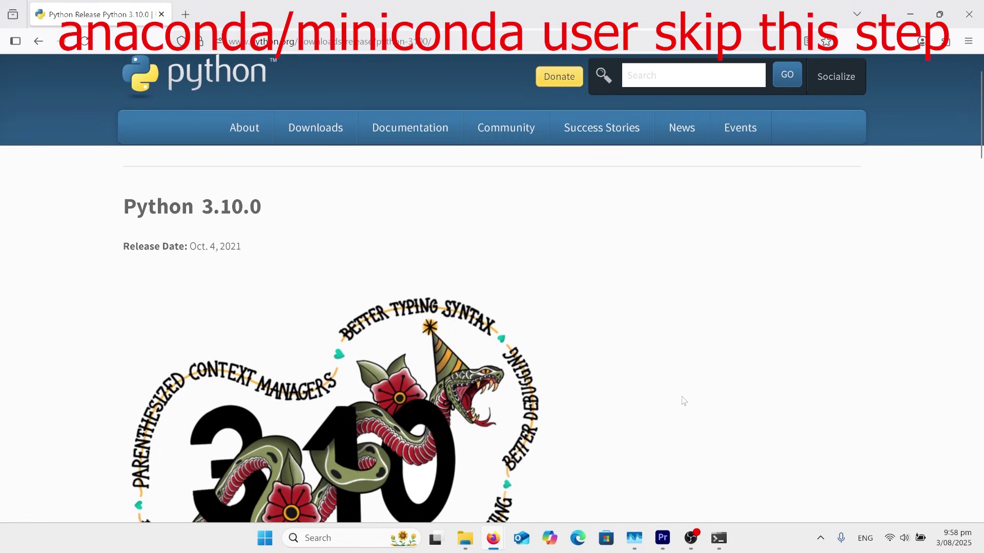
pyautogui.scroll(-1, 684, 401)
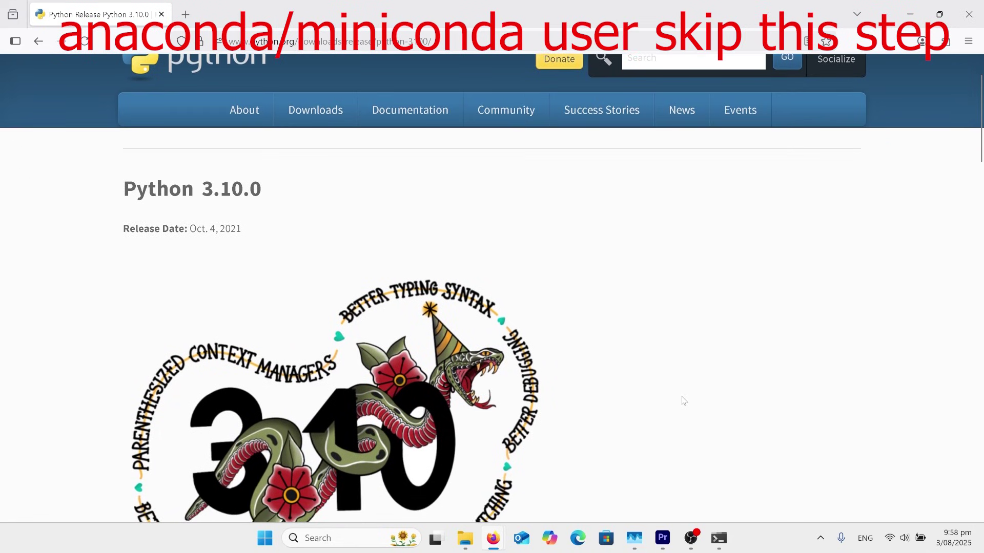
pyautogui.scroll(-9, 683, 401)
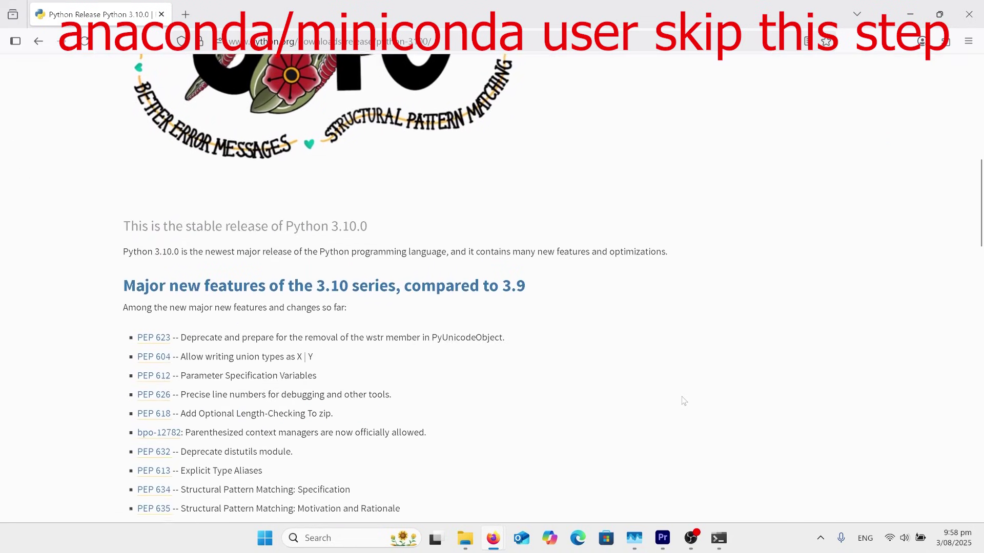
pyautogui.scroll(7, 684, 401)
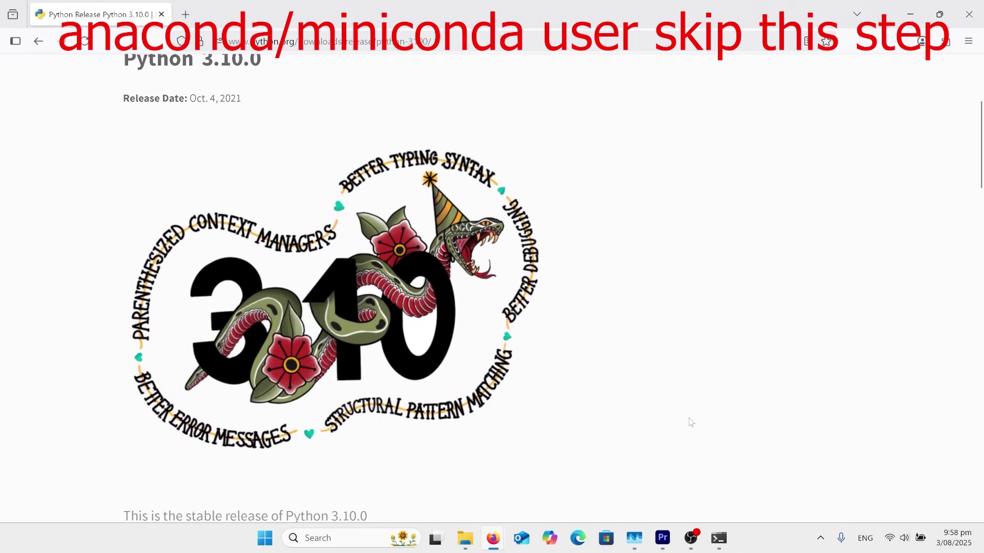
# Step: In Windows PowerShell, cd to d:\comfym\comfyui, create the comfyui venv, and stage its activate command
pyautogui.click(719, 538)
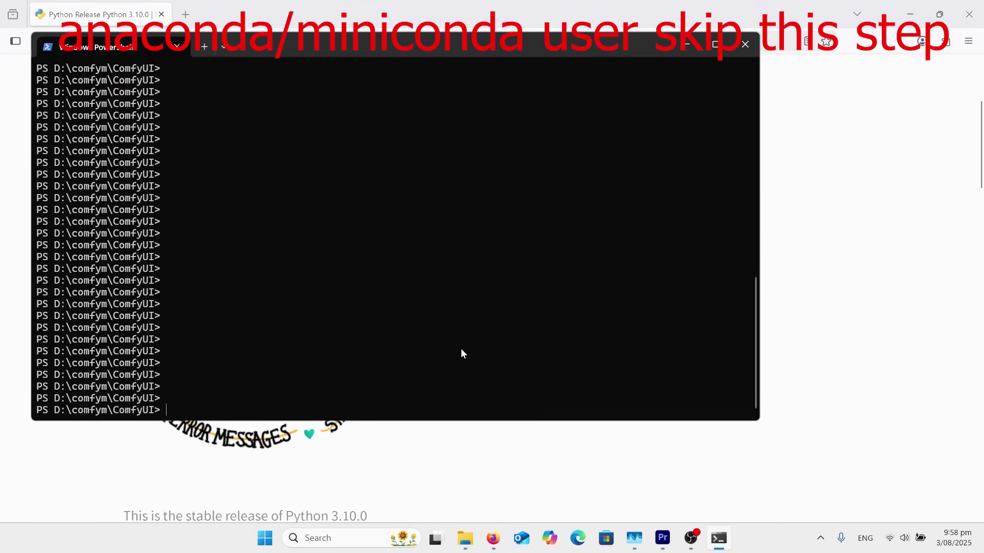
pyautogui.write('cd d:\\comfym\\comfyui')
pyautogui.press('Return')
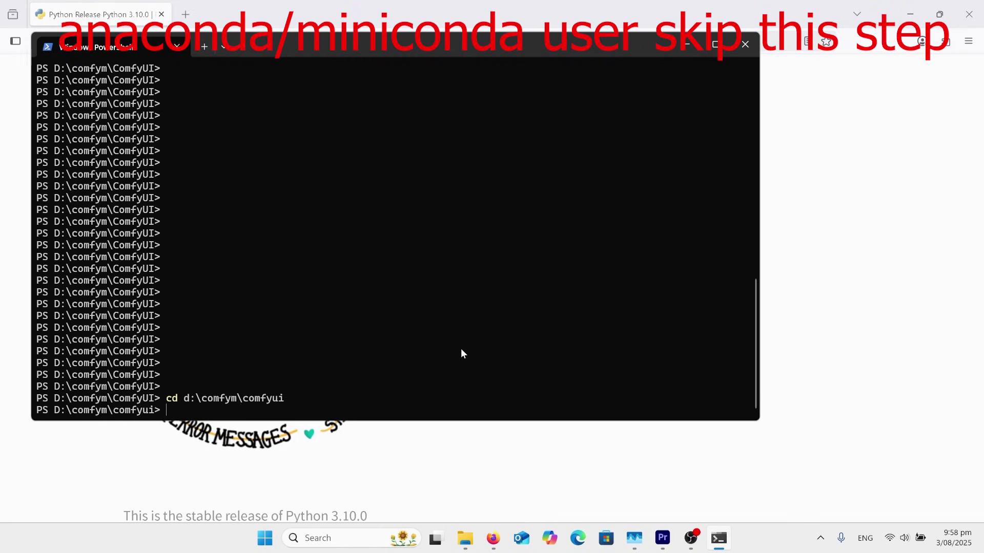
pyautogui.write('python -m comfyui venv')
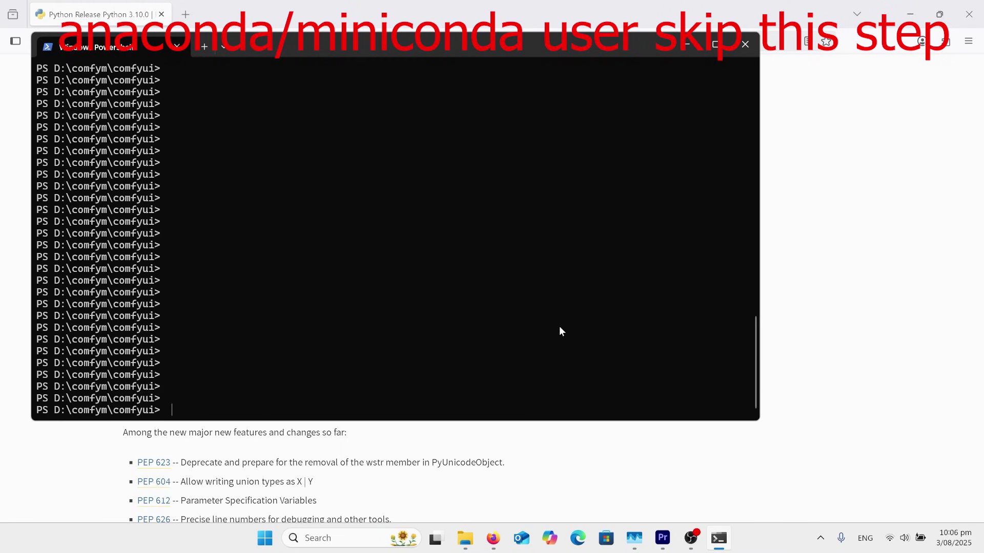
pyautogui.write('.\\comfyui\\Scripts\\activate')
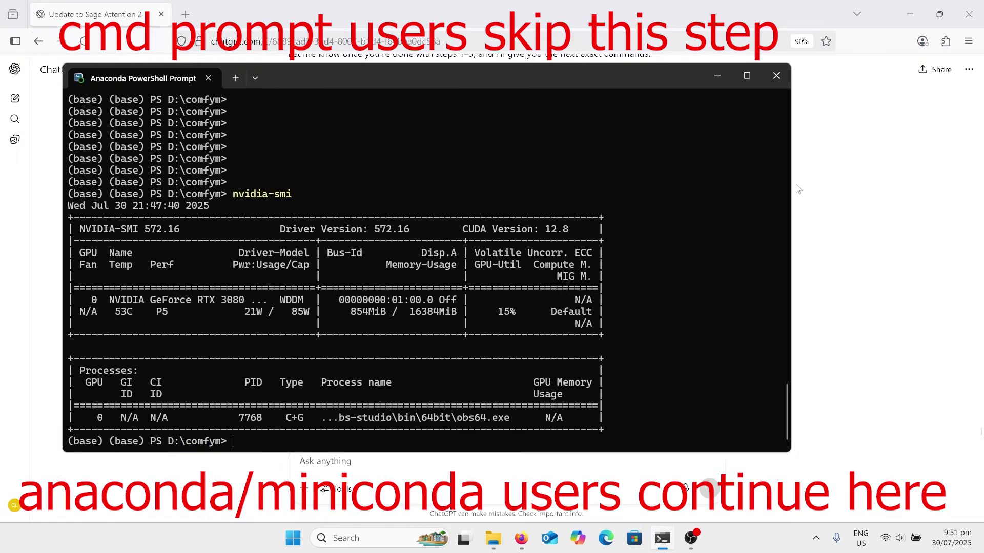
# Step: Create a Python 3.10 conda environment named comfyui and activate it
pyautogui.write('conda create -n comfyui python=3.10 -y')
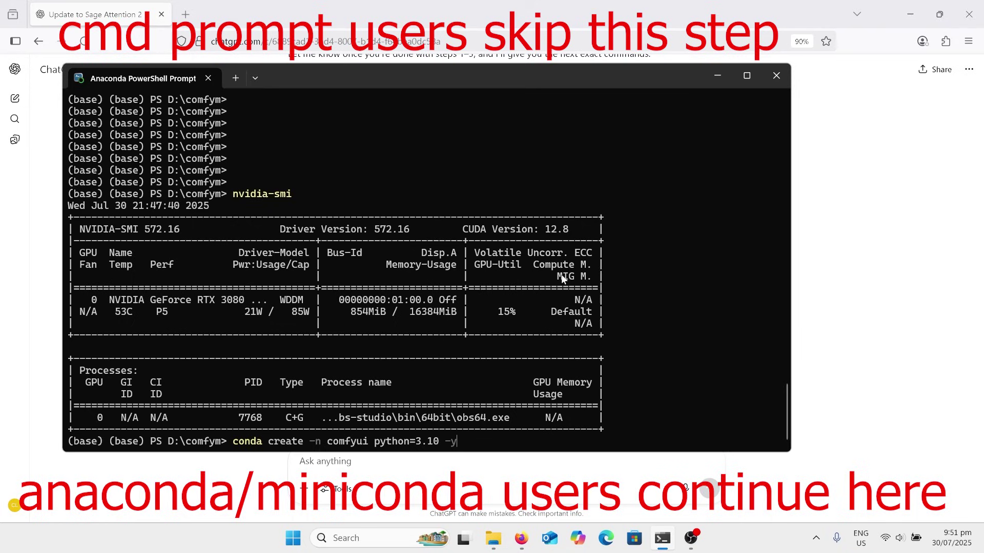
pyautogui.press('Return')
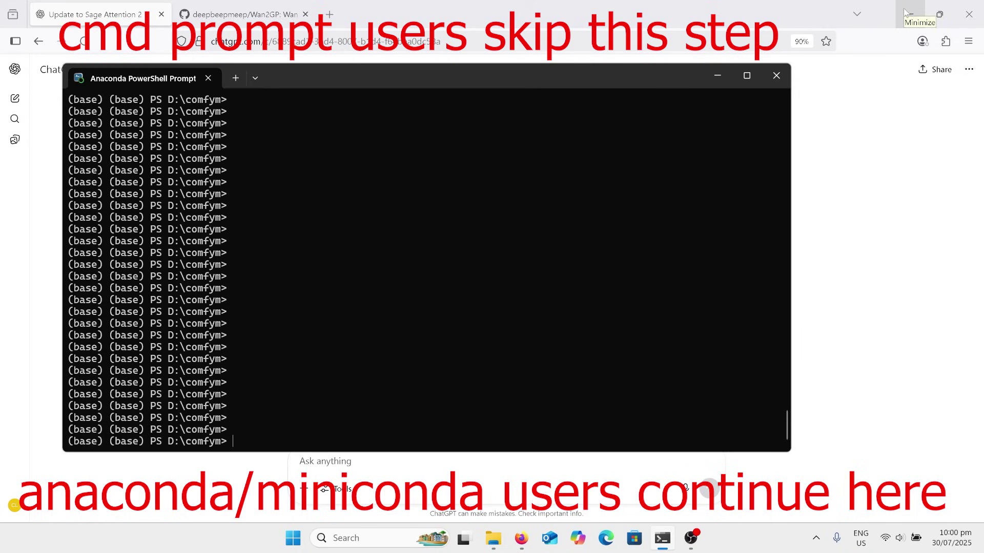
pyautogui.press('Up')
pyautogui.press('Up')
pyautogui.press('Up')
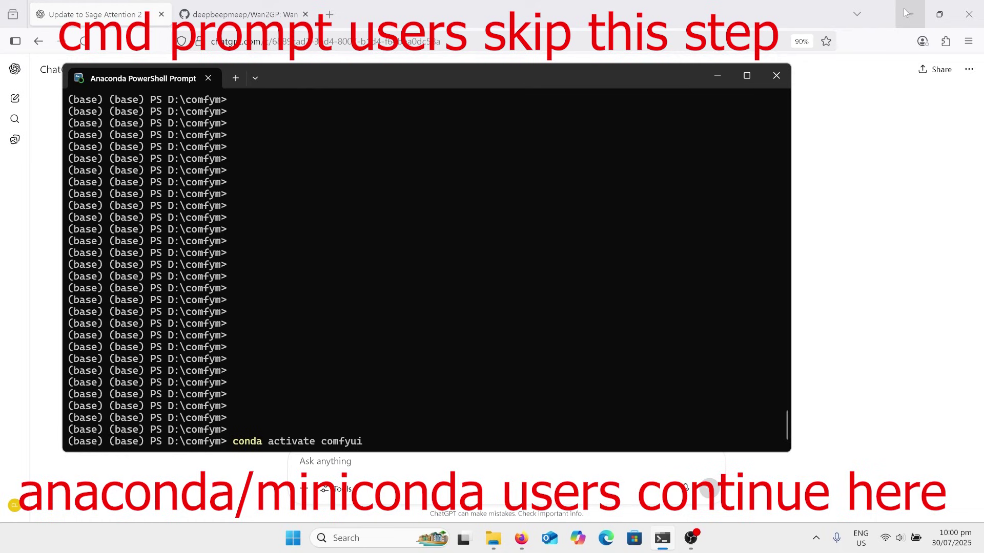
pyautogui.press('Return')
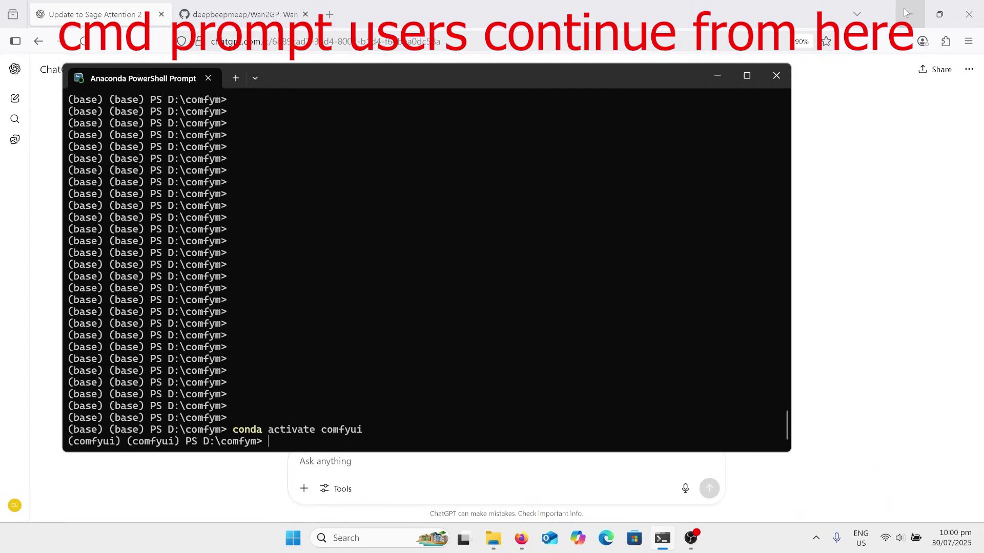
# Step: Install torch 2.7.0, torchvision and torchaudio using the cu126 index URL
pyautogui.write('pip install torch==2.7.0 torchvision torchaudio --index-url https://download.pytorch.org/whl/test/cu124')
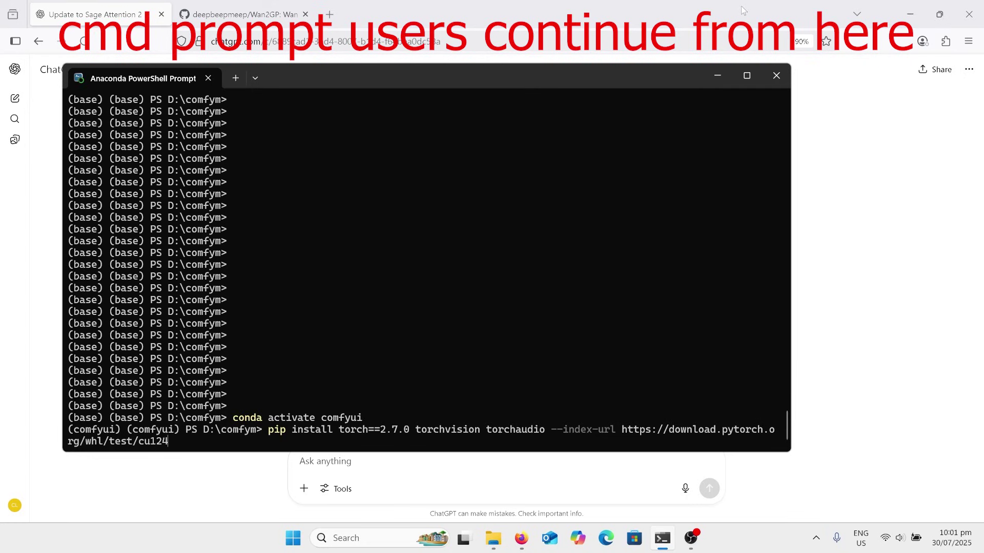
pyautogui.press('BackSpace')
pyautogui.write('6')
pyautogui.press('Return')
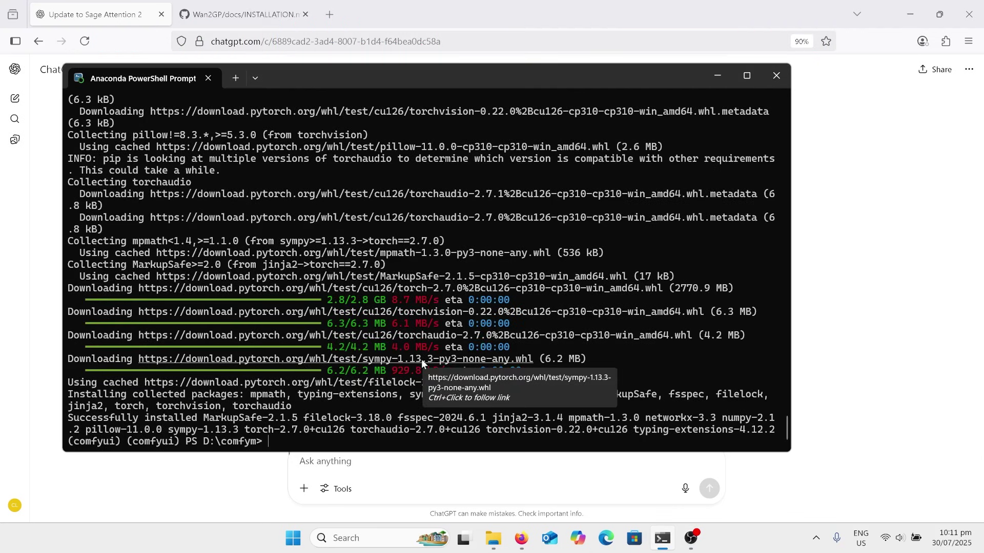
# Step: Install the SageAttention 2.1.1 wheel and stage 'pip install Triton-windows' at the prompt
pyautogui.write('pip install https://github.com/woct0rdho/SageAttention/releases/download/v2.1.1-windows/sageattention-2.1.1+cu126torch2.6.0-cp310-cp310-win_amd64.whl')
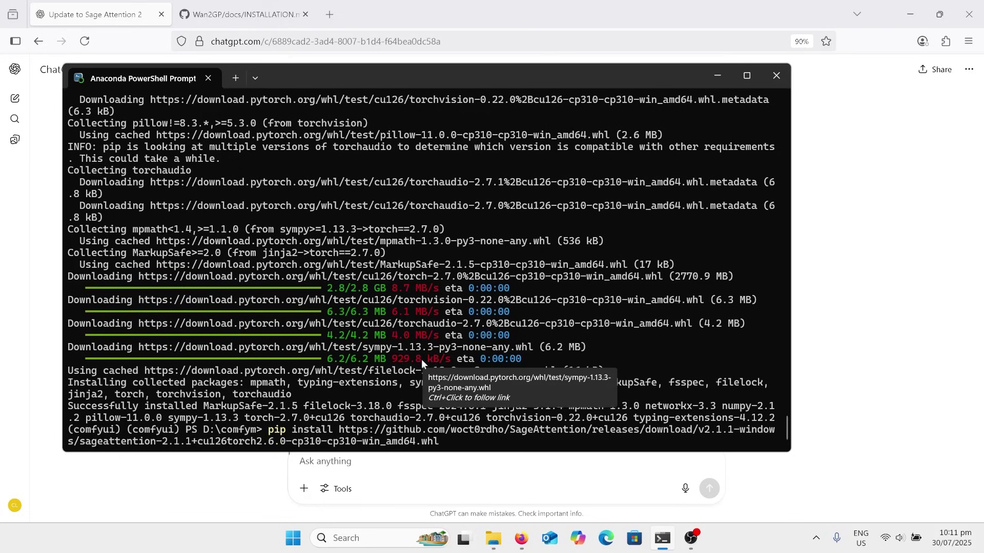
pyautogui.press('Return')
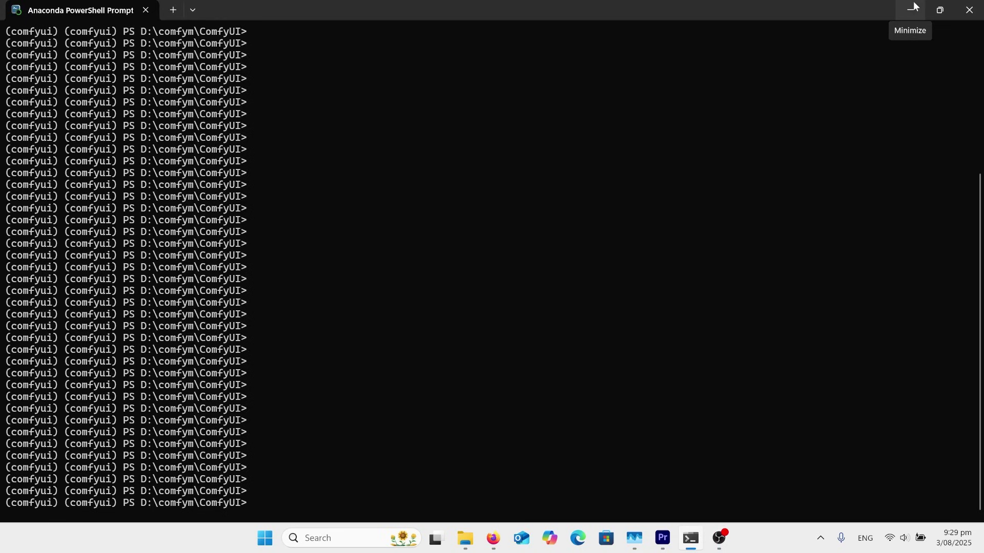
pyautogui.write('pip install Triton-windows')
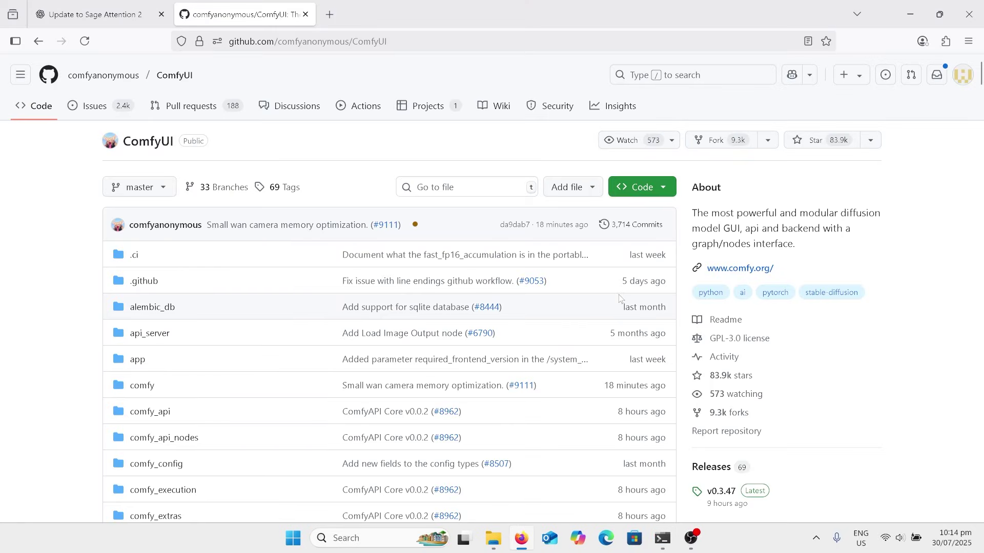
# Step: Copy the ComfyUI repository's HTTPS clone URL and return to the Anaconda terminal
pyautogui.click(645, 194)
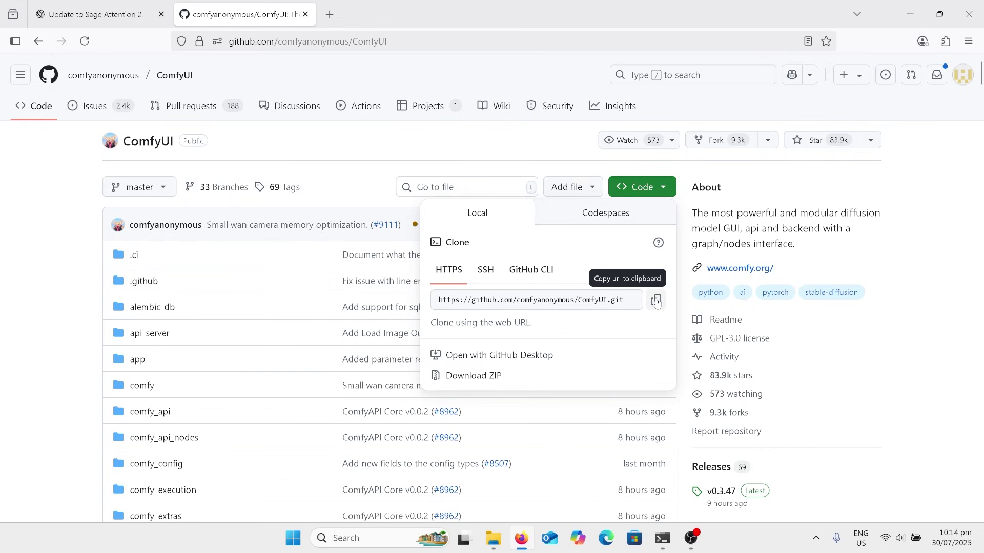
pyautogui.click(657, 301)
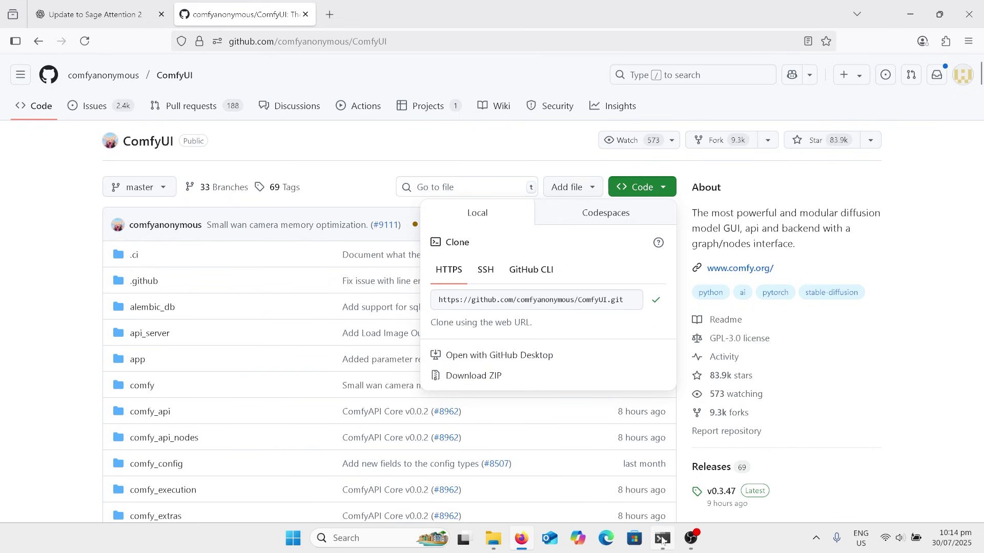
pyautogui.click(663, 539)
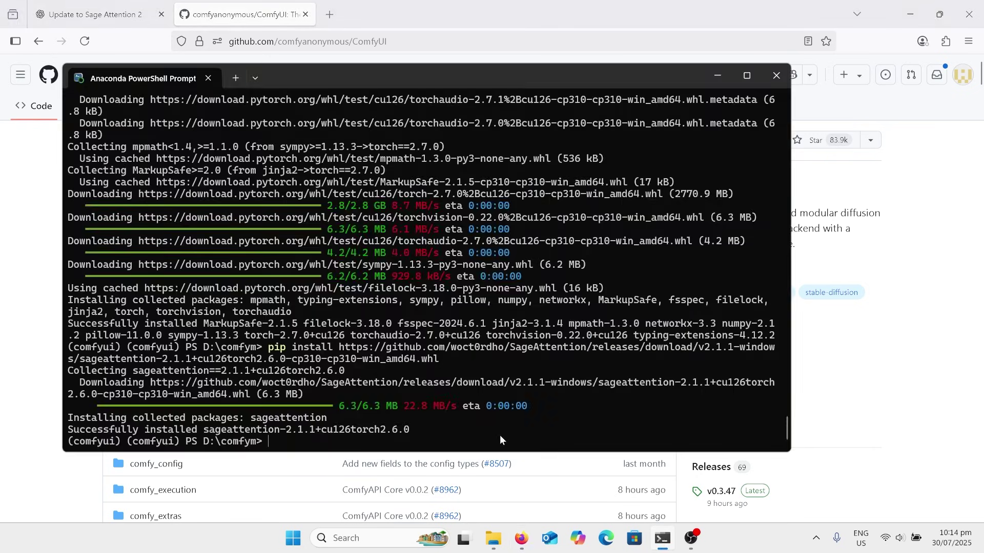
# Step: Clone the ComfyUI repository into D:\comfym with git clone
pyautogui.write('git clone')
pyautogui.hotkey('ctrl', 'v')
pyautogui.press('Return')
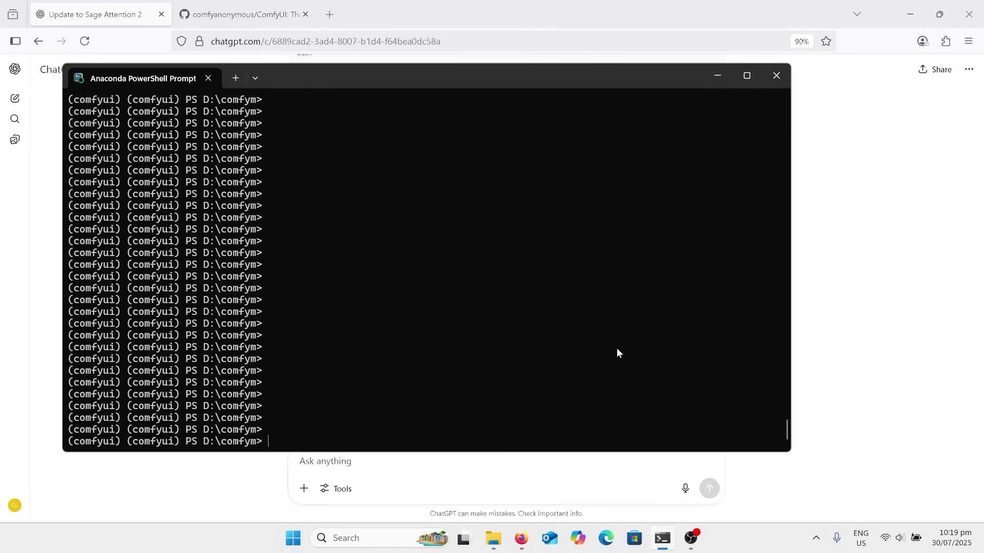
# Step: Change directory into D:\comfym\ComfyUI
pyautogui.hotkey('ctrl', 'v')
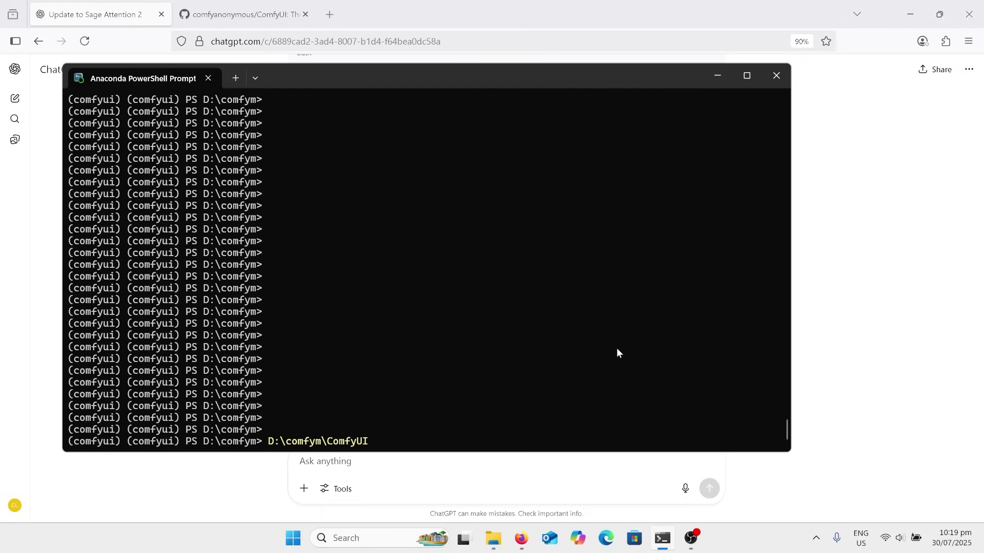
pyautogui.press('Home')
pyautogui.write('cd')
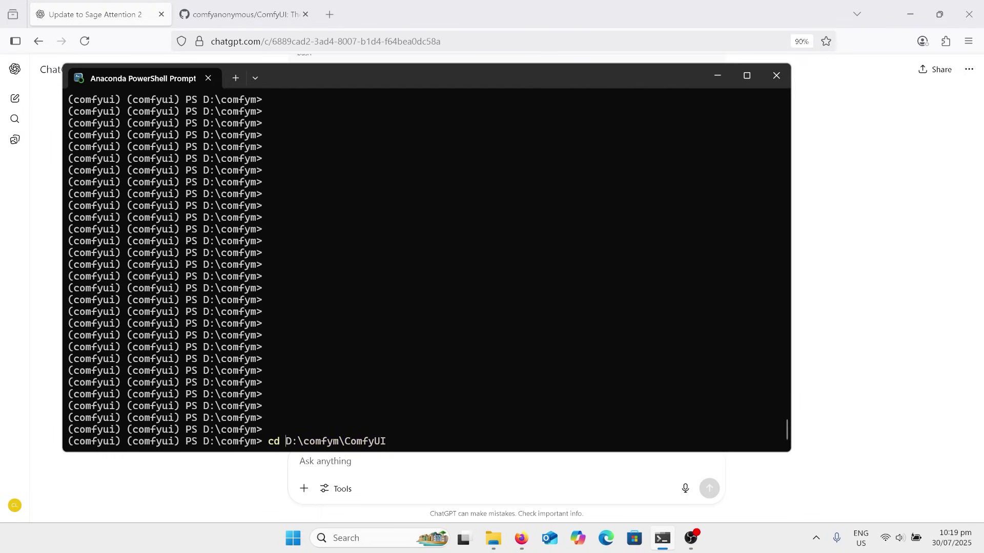
pyautogui.press('Return')
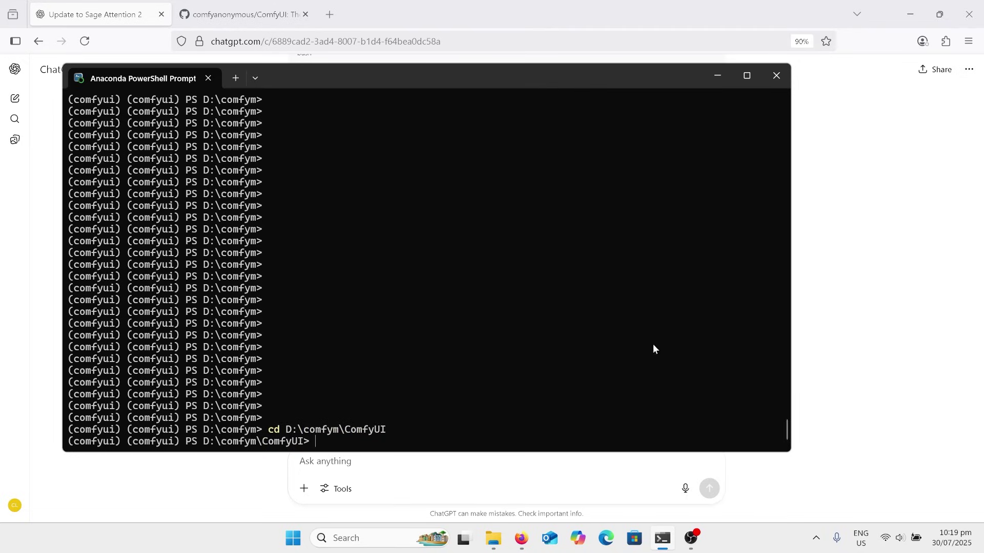
# Step: Run 'pip install -r requirements.txt' copied from ChatGPT, then type 'python main.py'
pyautogui.click(815, 343)
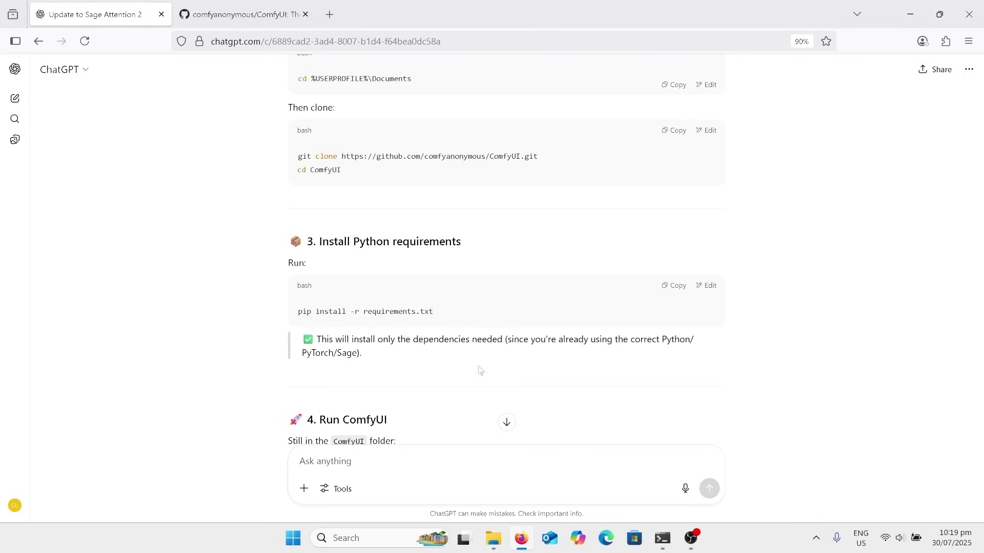
pyautogui.click(677, 288)
pyautogui.click(660, 541)
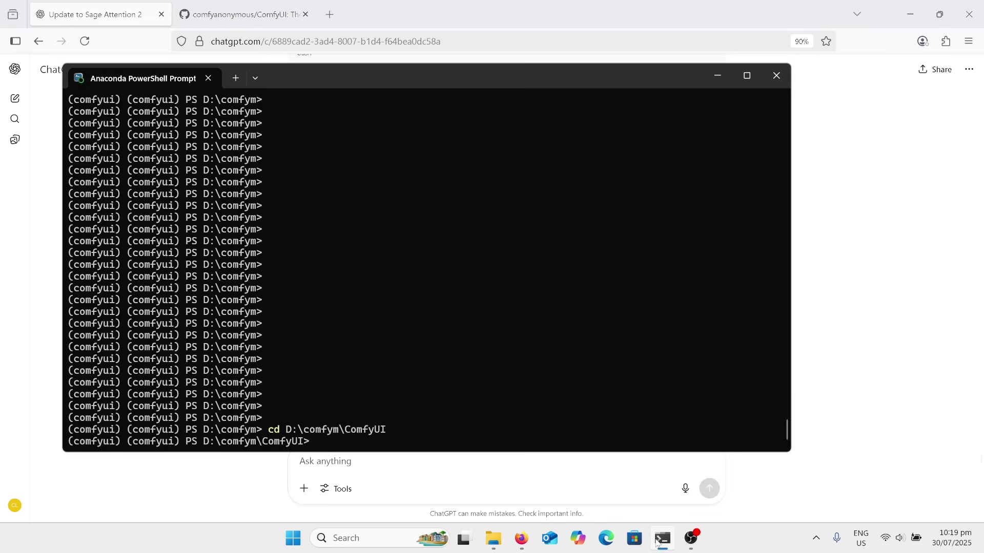
pyautogui.hotkey('ctrl', 'v')
pyautogui.press('Return')
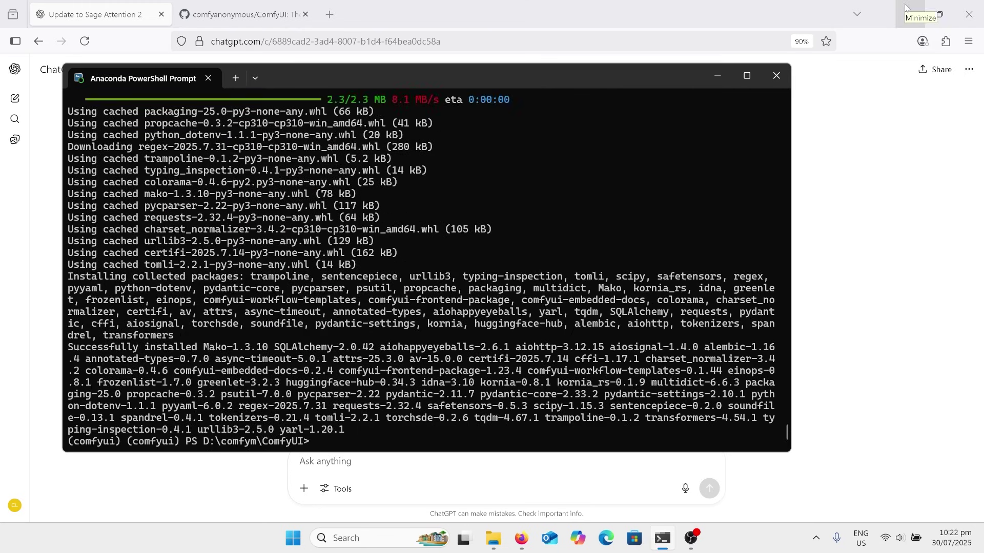
pyautogui.write('python main.py')
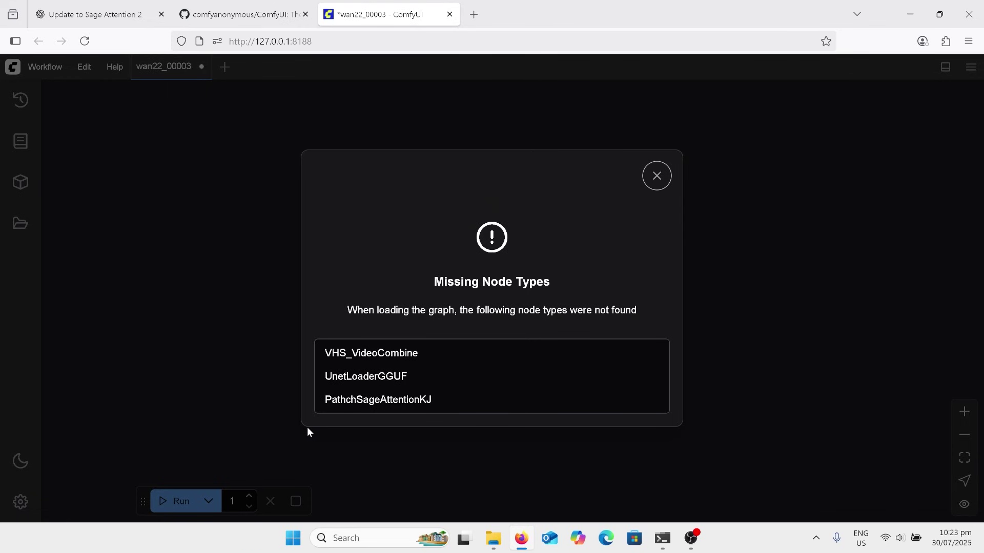
# Step: Dismiss the Missing Node Types warning and zoom in on the red-outlined UnetLoaderGGUF node
pyautogui.click(657, 179)
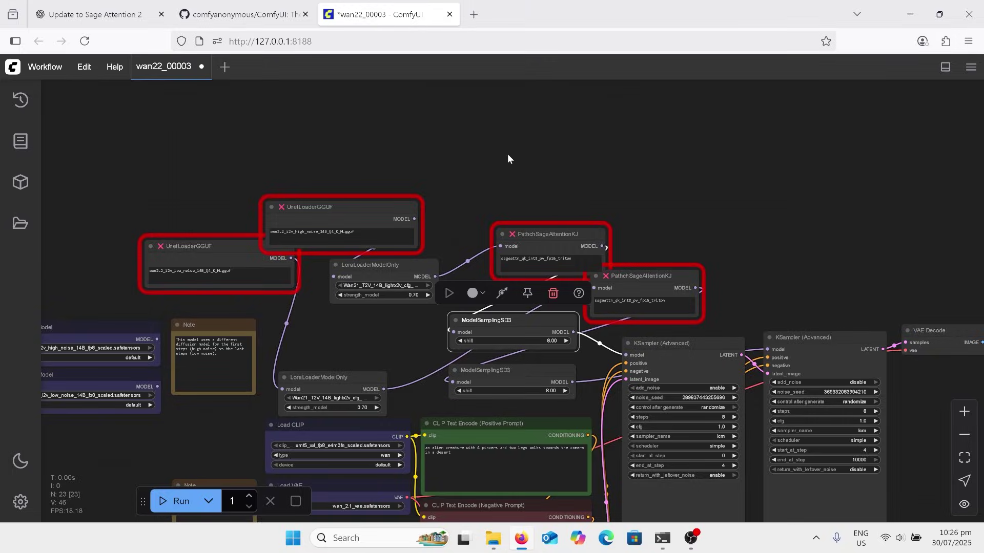
pyautogui.scroll(8, 339, 218)
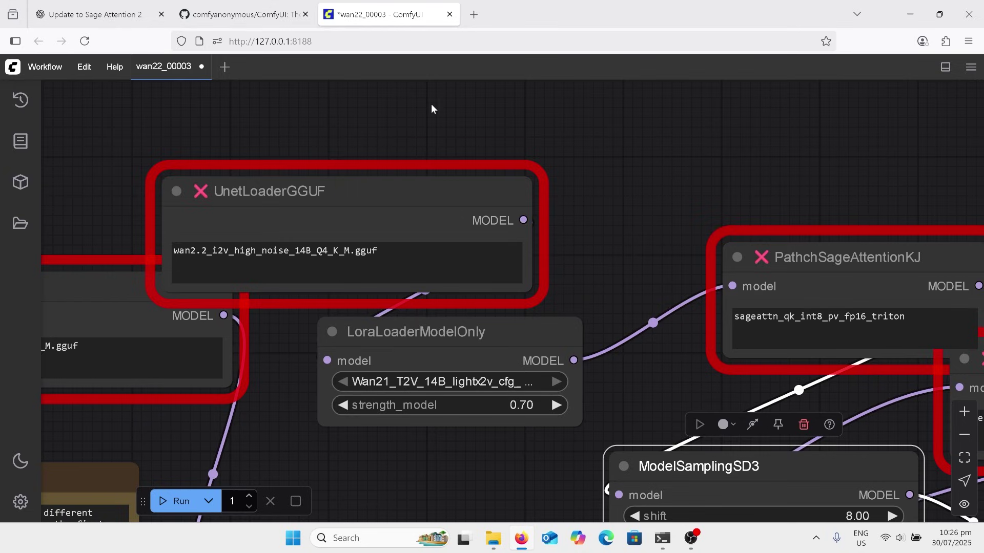
pyautogui.click(476, 21)
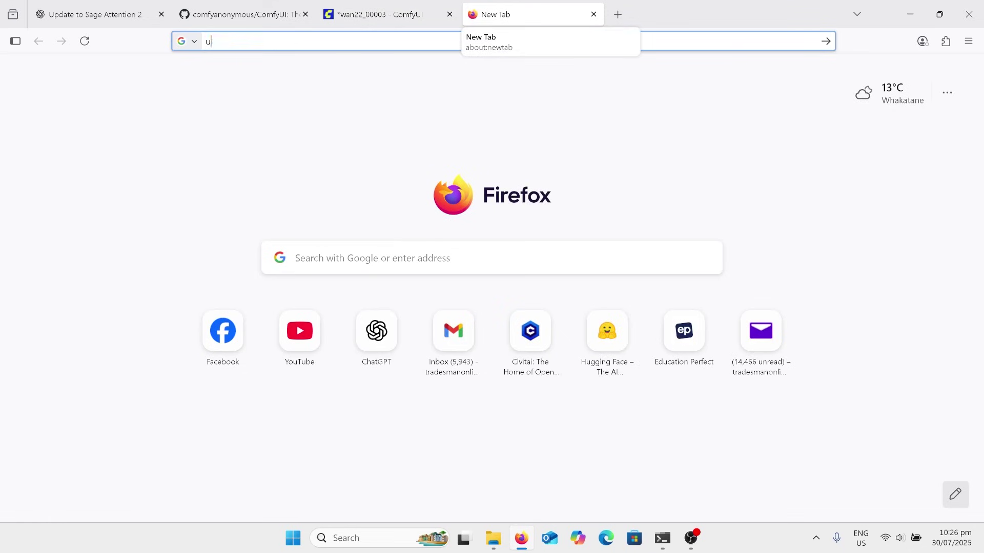
# Step: Search Google for 'unet loader gguf comfyui'
pyautogui.write('unet loader')
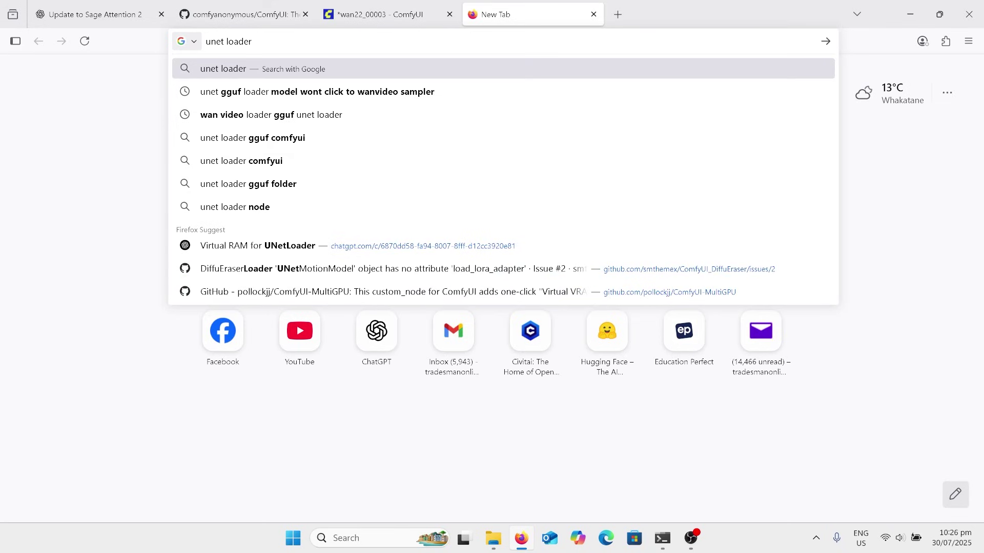
pyautogui.write(' gguf c')
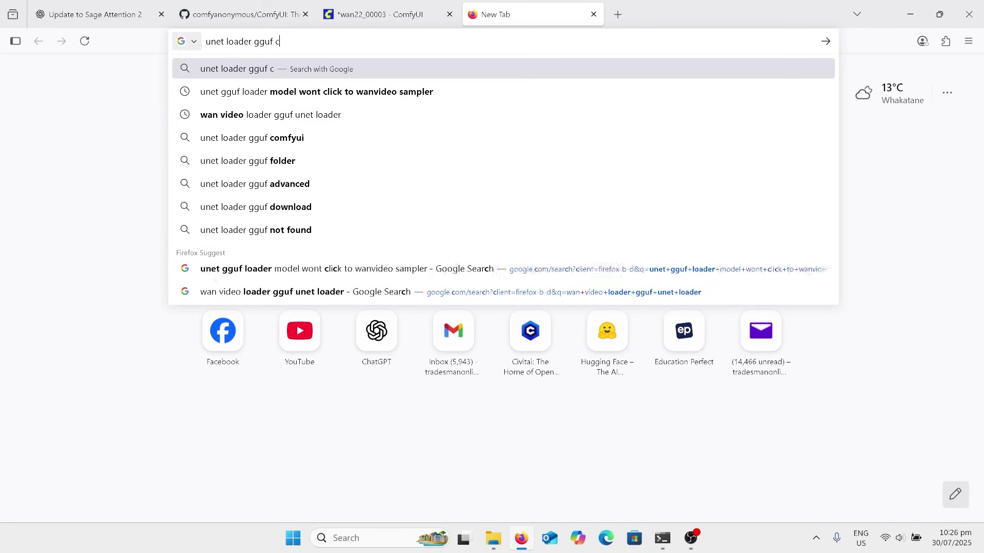
pyautogui.write('omfyui')
pyautogui.press('Return')
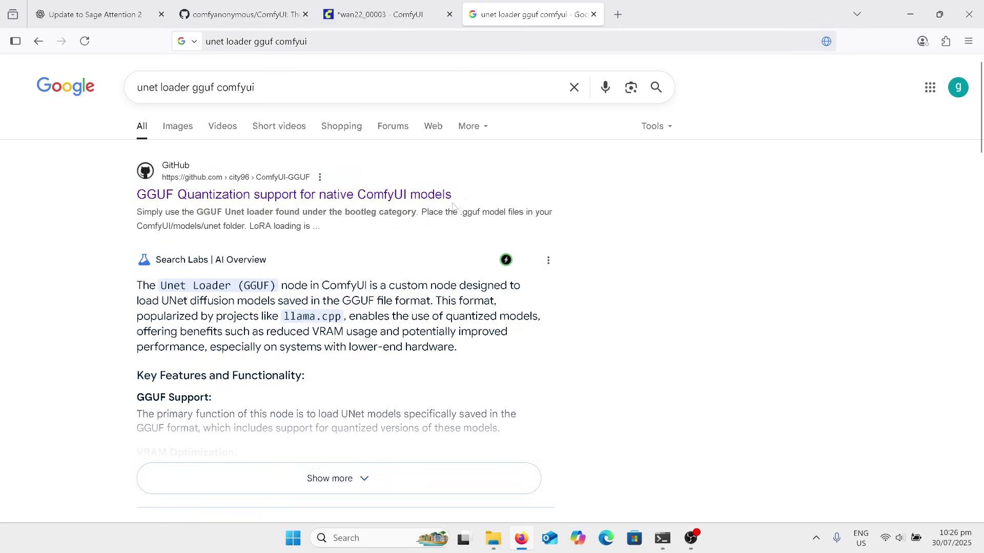
# Step: Open city96's ComfyUI-GGUF GitHub page, skim the README, and reveal its HTTPS clone URL
pyautogui.click(385, 200)
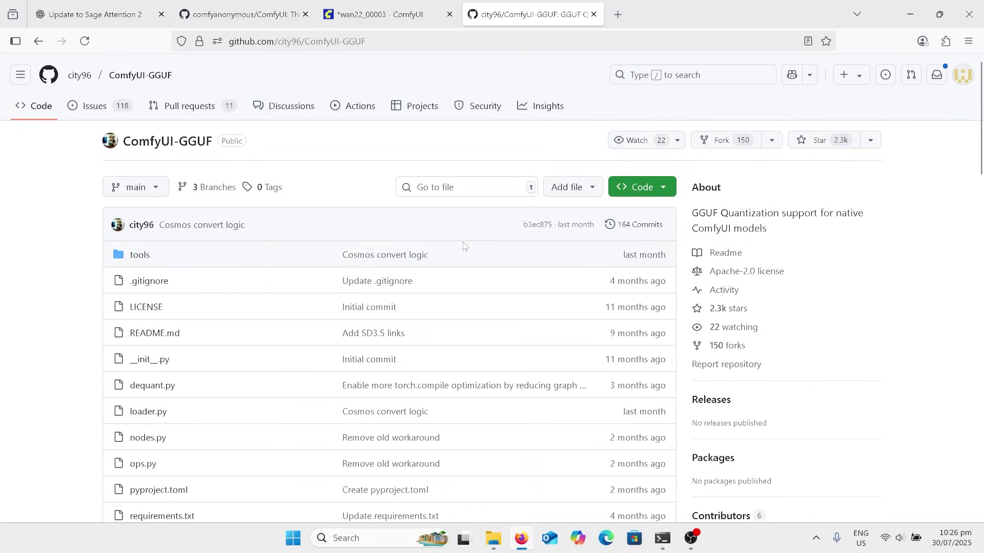
pyautogui.scroll(-6, 464, 246)
pyautogui.scroll(-3, 464, 246)
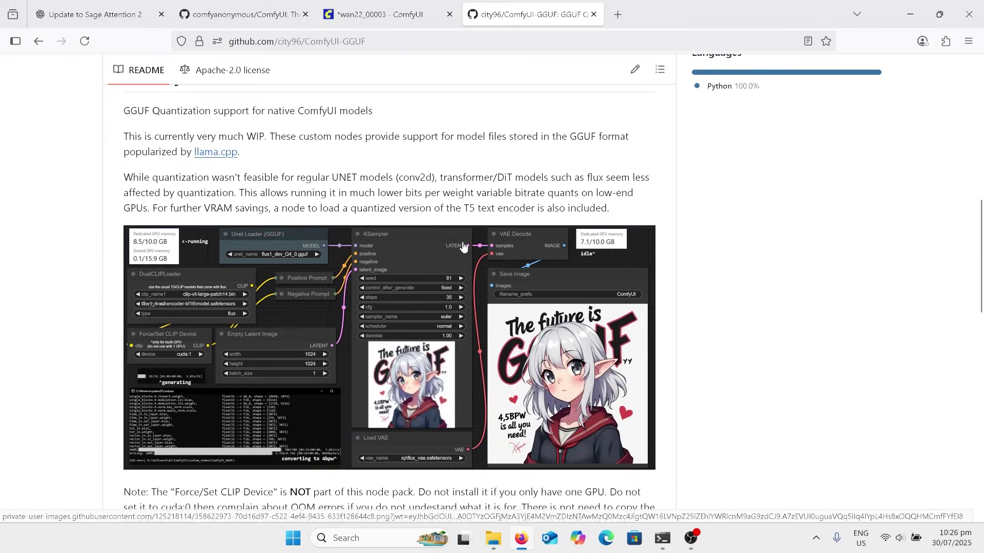
pyautogui.scroll(7, 464, 246)
pyautogui.scroll(2, 464, 247)
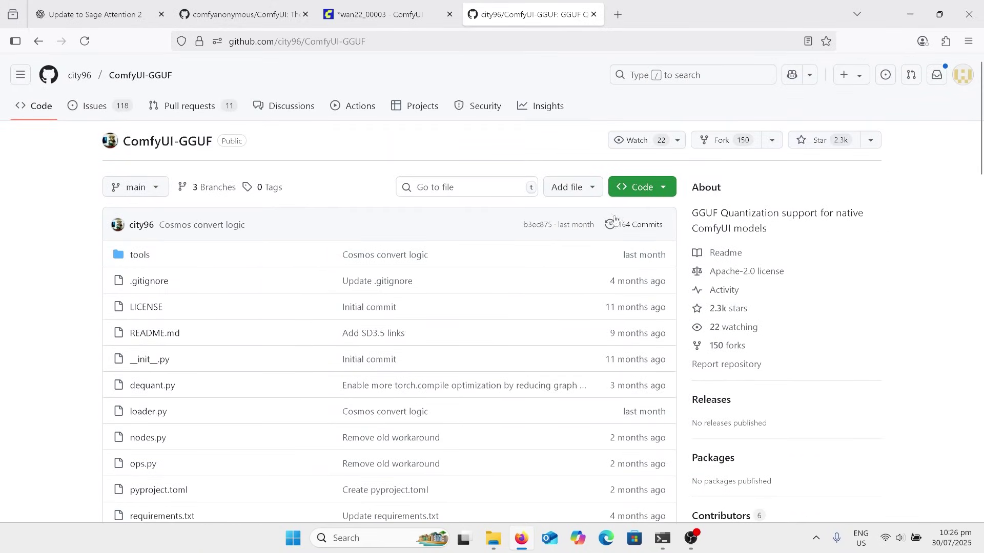
pyautogui.click(651, 191)
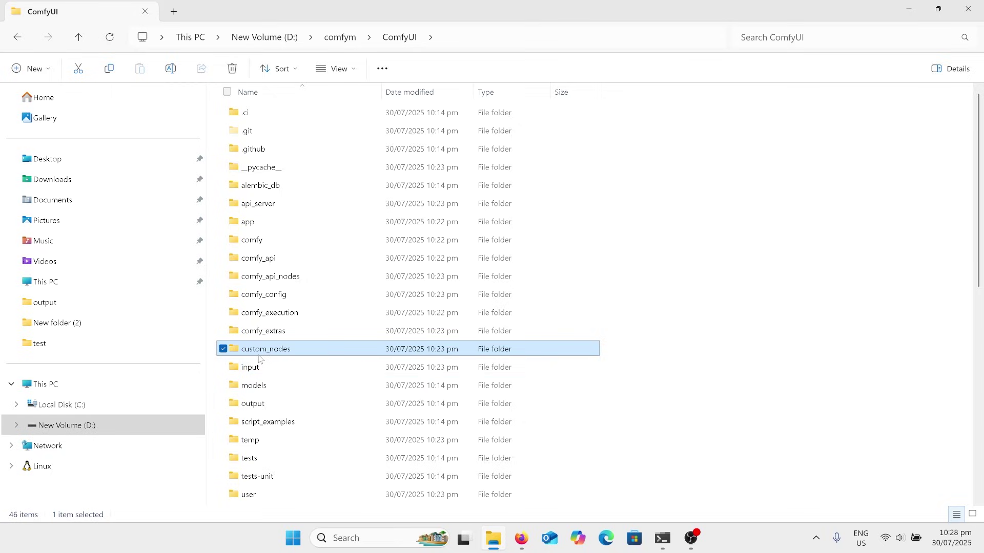
# Step: Run 'git clone' with the ComfyUI-GGUF URL inside custom_nodes, then open the new ComfyUI-GGUF folder
pyautogui.doubleClick(277, 350)
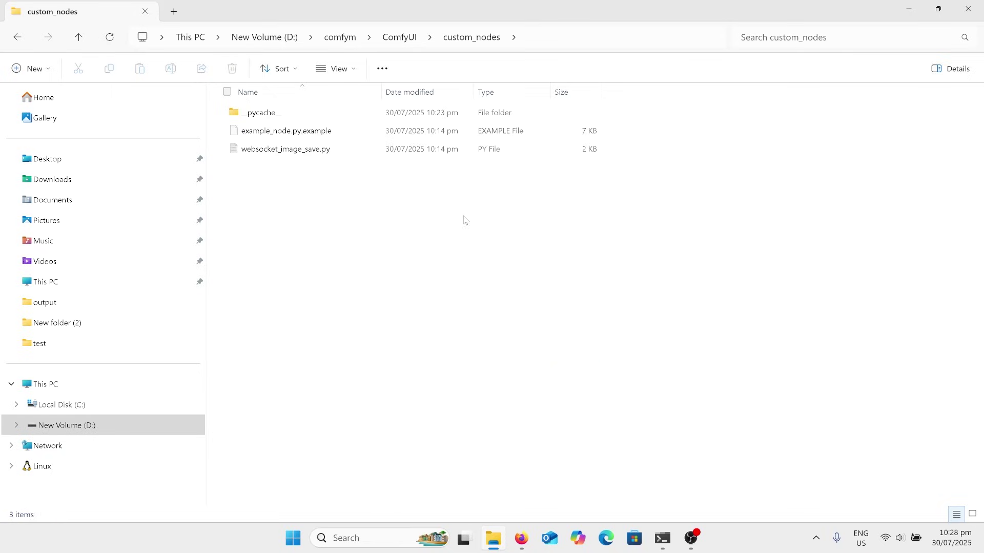
pyautogui.click(614, 38)
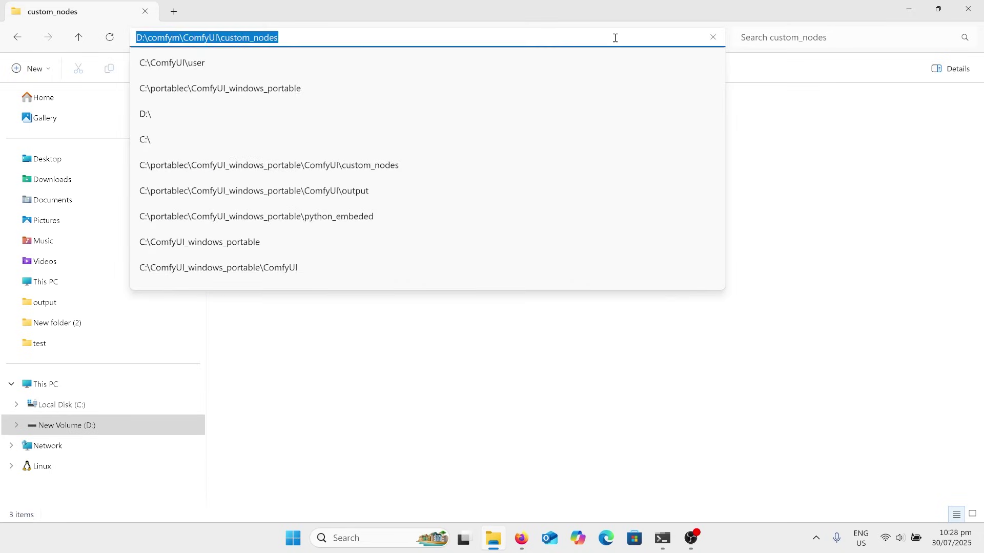
pyautogui.write('git clone')
pyautogui.write('https://github.com/city96/ComfyUI-GGUF.git')
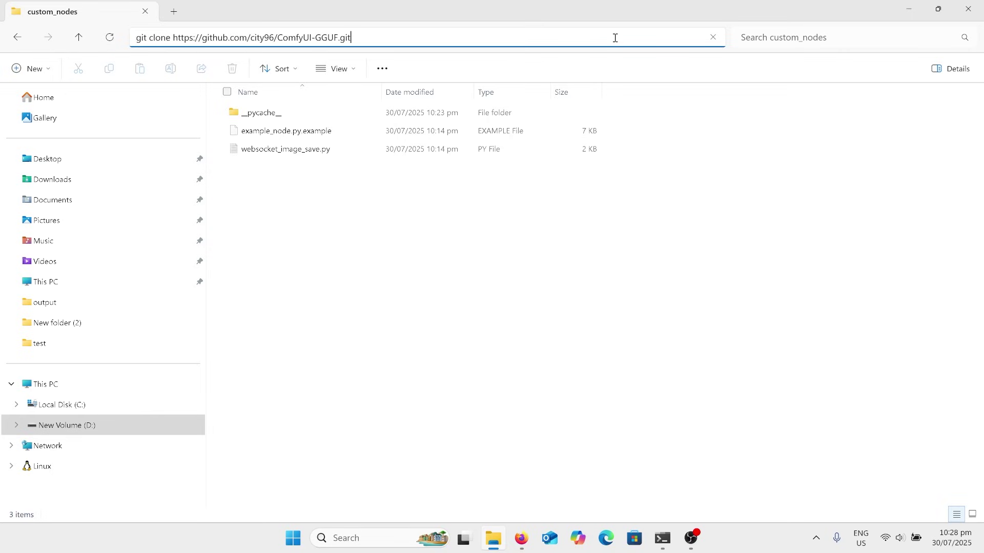
pyautogui.press('Return')
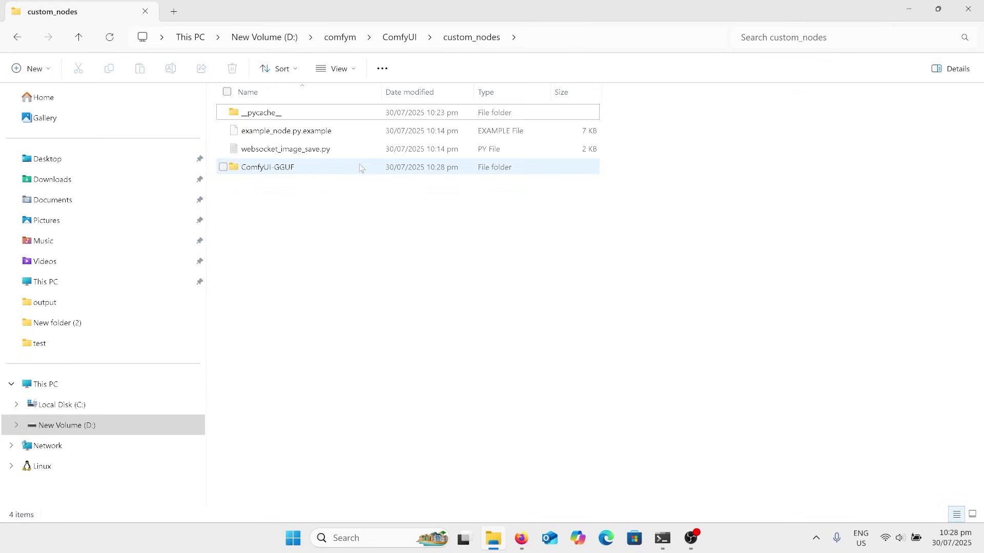
pyautogui.doubleClick(358, 164)
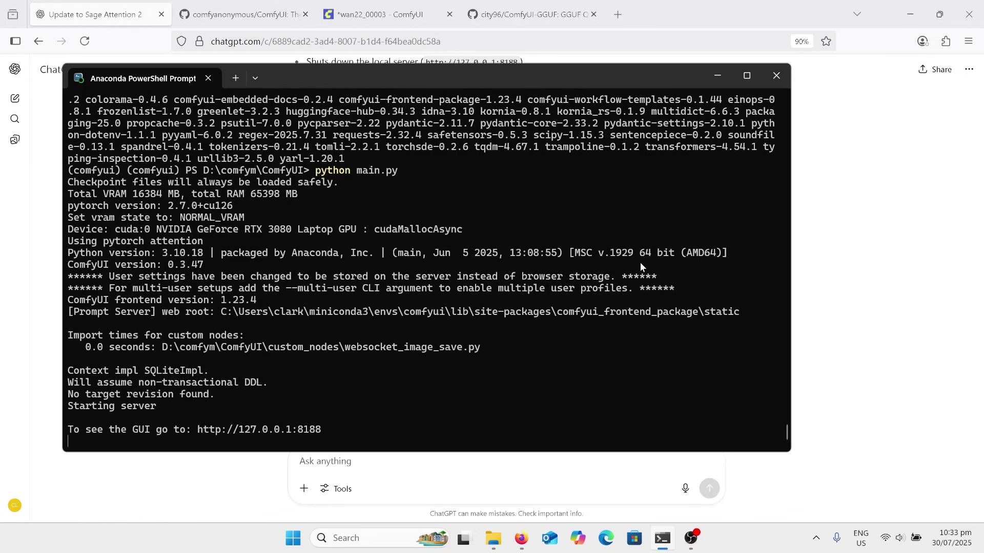
# Step: Stop the server and run pip install -r requirements.txt inside the ComfyUI-GGUF folder
pyautogui.hotkey('ctrl', 'c')
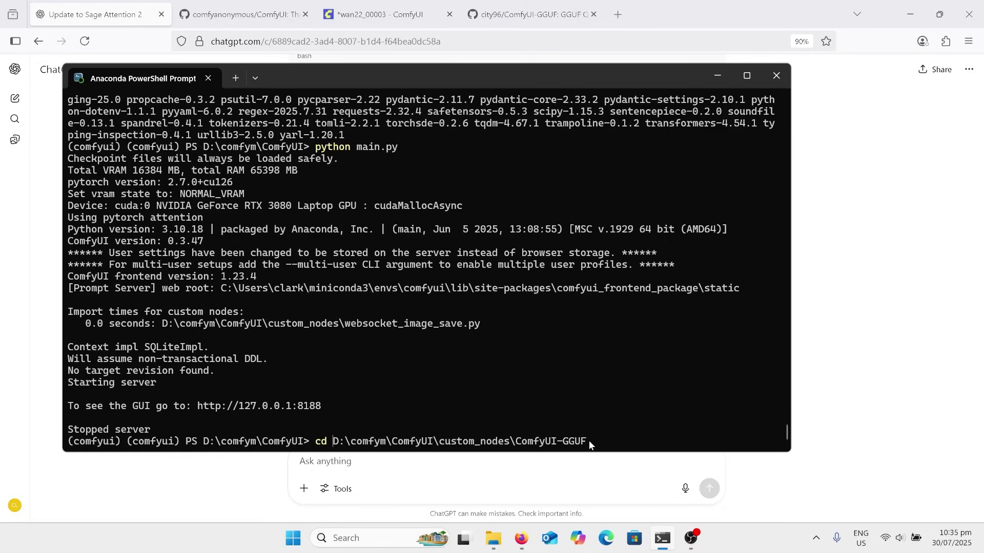
pyautogui.press('Return')
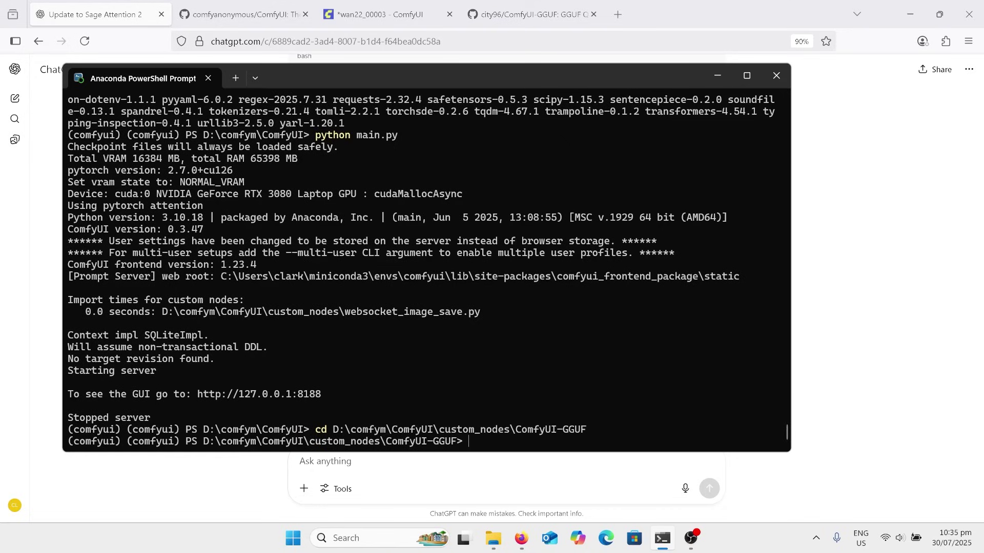
pyautogui.hotkey('ctrl', 'v')
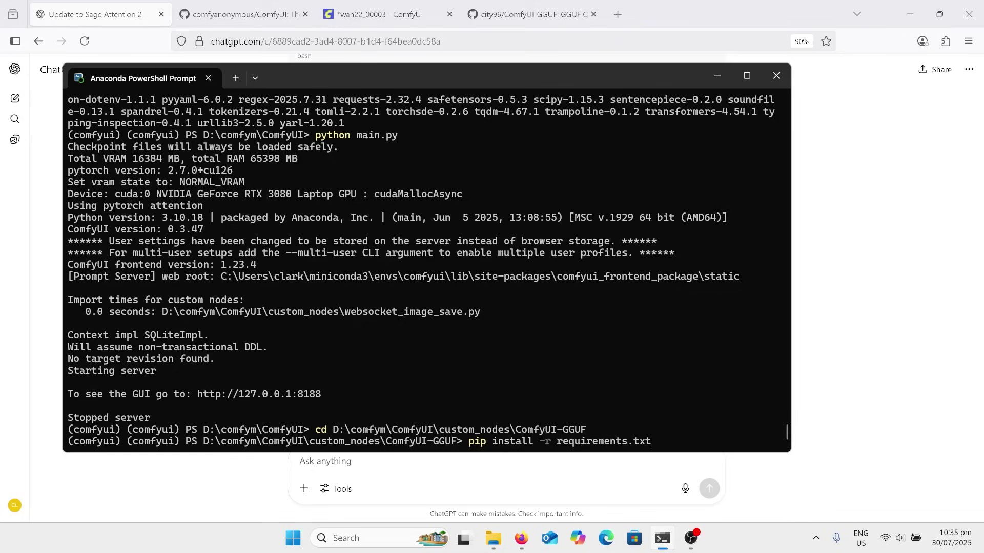
pyautogui.press('Return')
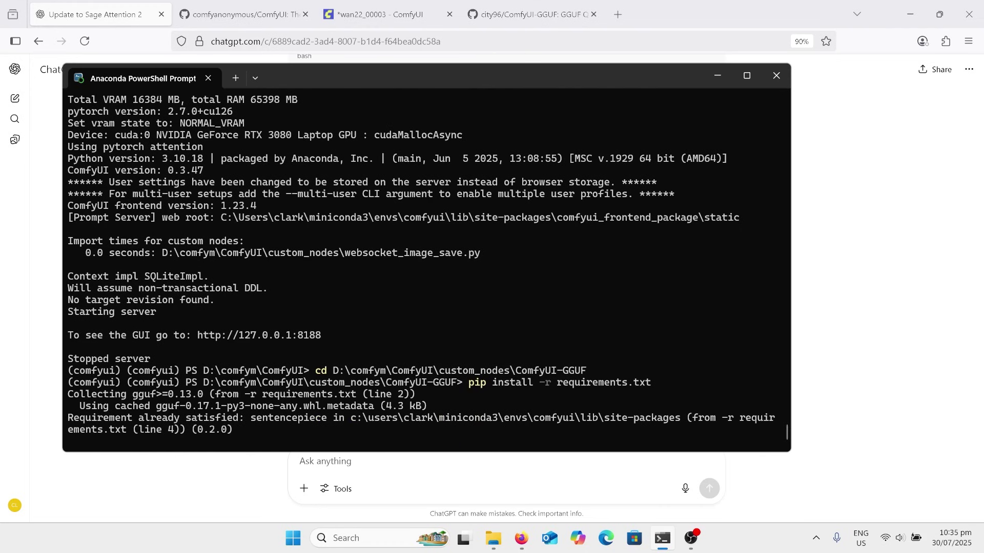
# Step: Return to D:\comfym\ComfyUI and relaunch ComfyUI with python main.py
pyautogui.hotkey('ctrl', 'v')
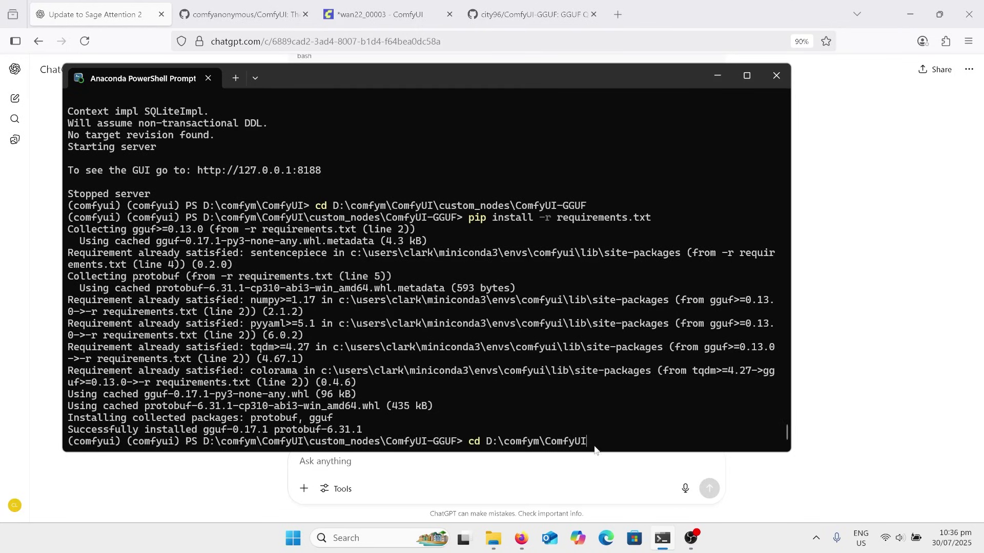
pyautogui.press('Return')
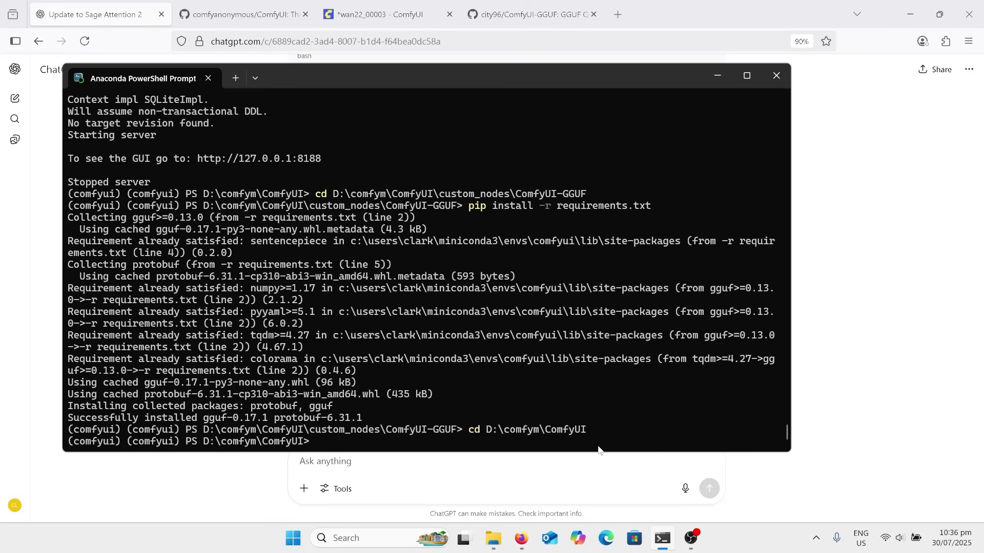
pyautogui.press('Up')
pyautogui.press('Up')
pyautogui.press('Up')
pyautogui.press('Up')
pyautogui.press('Return')
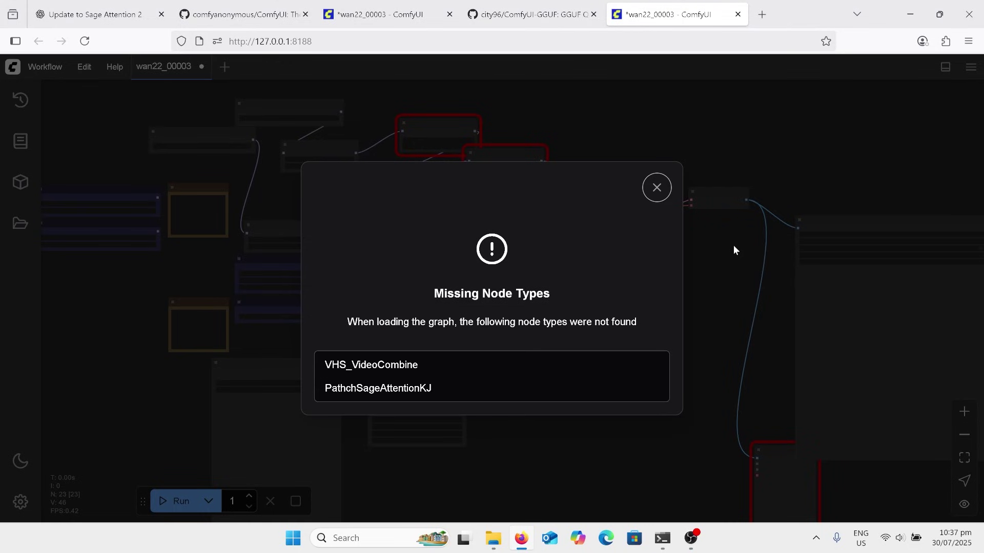
# Step: Close the Missing Node Types dialog to reveal the wan22_00003 graph
pyautogui.click(656, 187)
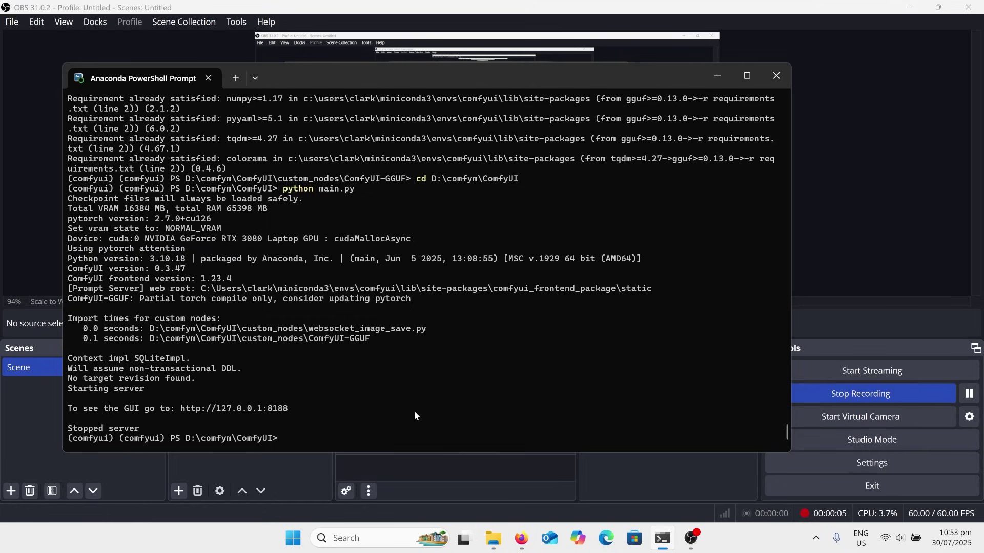
# Step: Change the prompt to D:\comfym\ComfyUI\custom_nodes and copy ComfyUI-Manager's HTTPS clone URL from GitHub
pyautogui.press('Up')
pyautogui.press('Up')
pyautogui.press('Up')
pyautogui.press('Up')
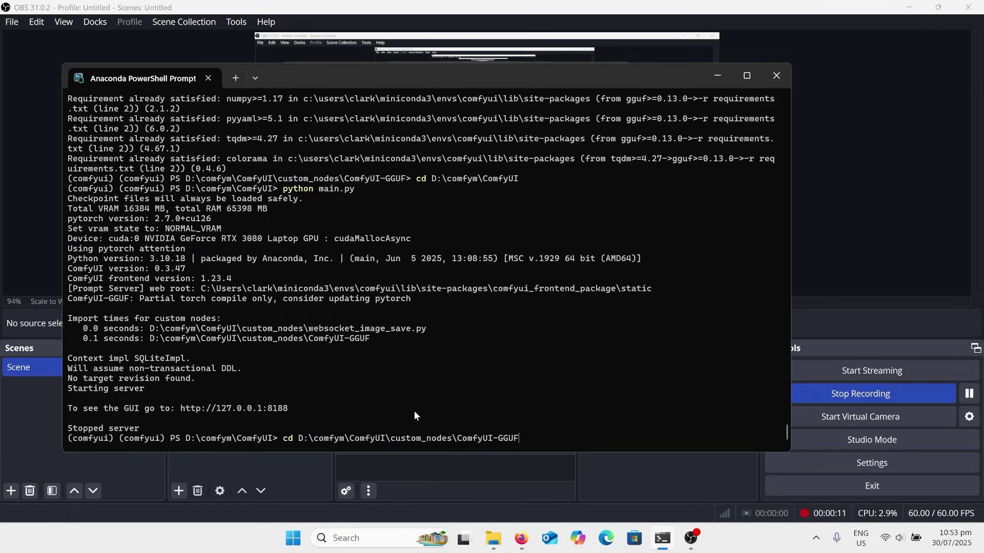
pyautogui.press('BackSpace')
pyautogui.press('BackSpace')
pyautogui.press('BackSpace')
pyautogui.press('BackSpace')
pyautogui.press('BackSpace')
pyautogui.press('BackSpace')
pyautogui.press('BackSpace')
pyautogui.press('BackSpace')
pyautogui.press('BackSpace')
pyautogui.press('BackSpace')
pyautogui.press('BackSpace')
pyautogui.press('BackSpace')
pyautogui.press('Return')
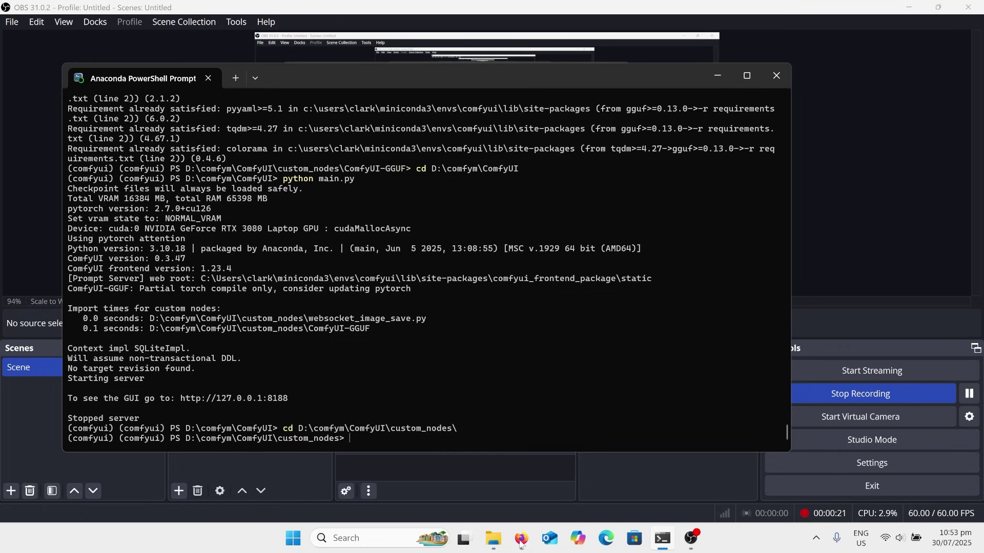
pyautogui.click(521, 539)
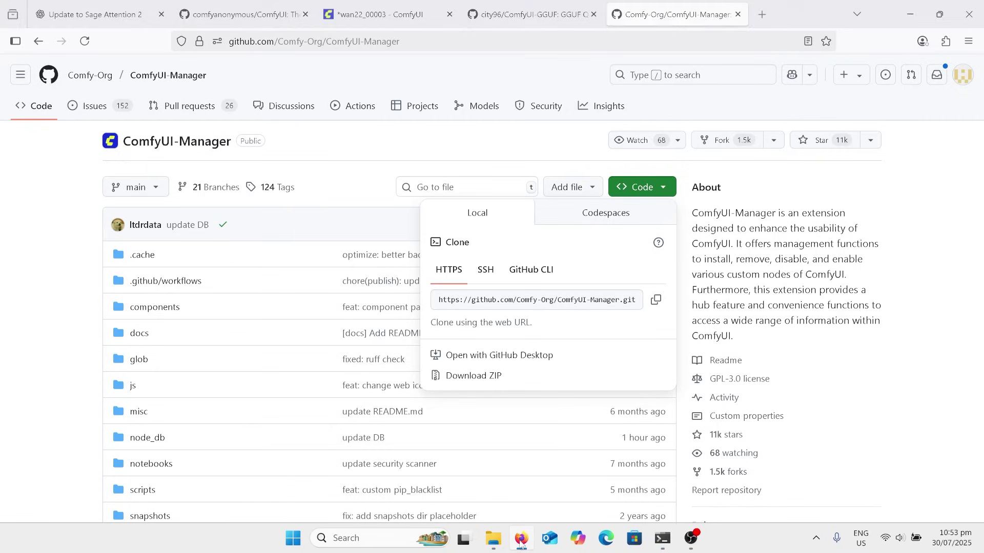
pyautogui.click(661, 310)
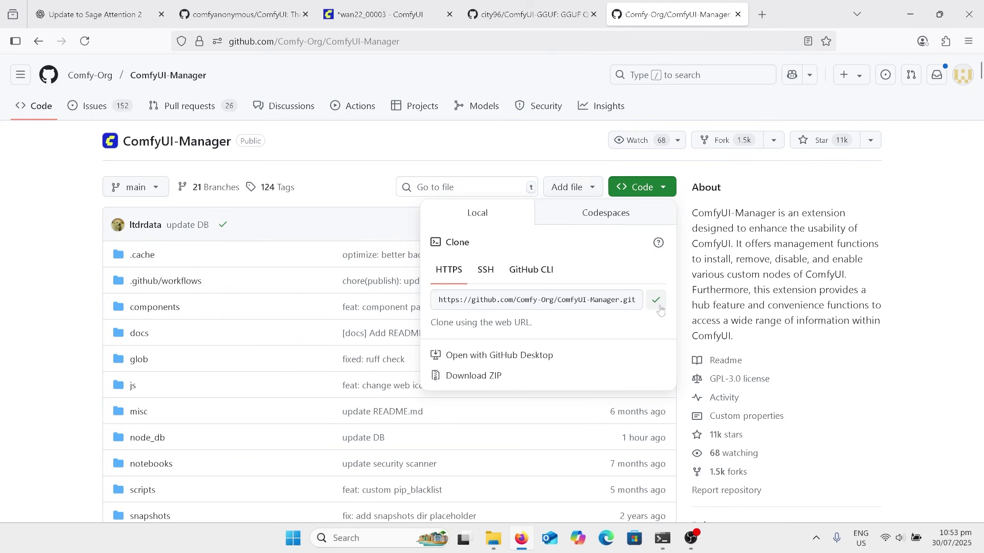
# Step: Clone ComfyUI-Manager into custom_nodes with git clone and the pasted URL
pyautogui.click(664, 539)
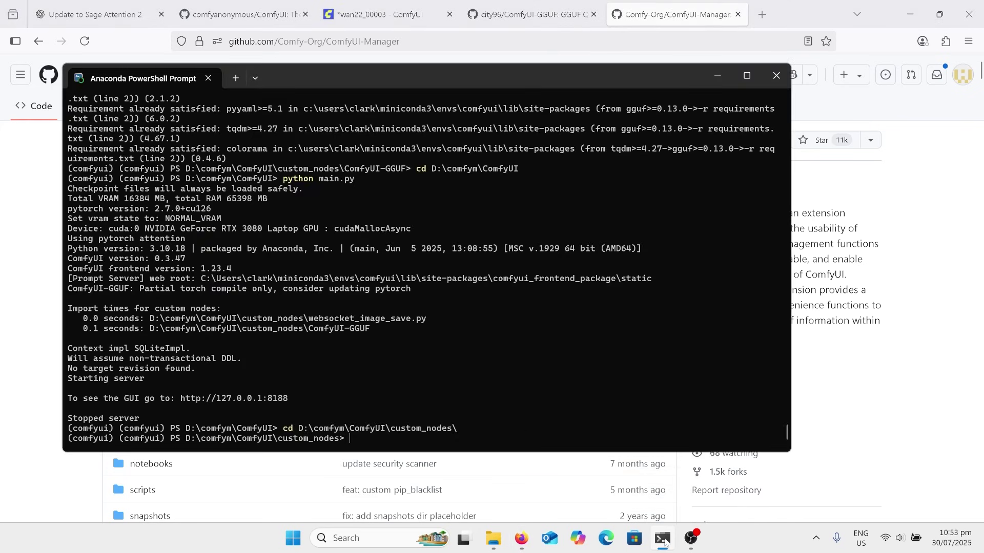
pyautogui.write('git clone')
pyautogui.hotkey('ctrl', 'v')
pyautogui.press('Return')
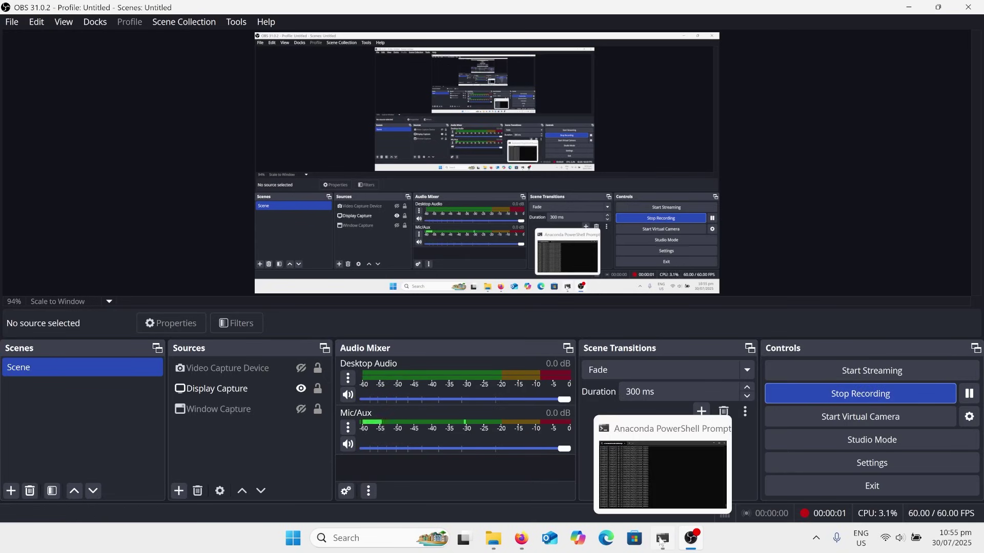
# Step: Move into the ComfyUI-Manager folder and run pip install -r requirements.txt
pyautogui.click(661, 539)
pyautogui.write('cd')
pyautogui.hotkey('ctrl', 'v')
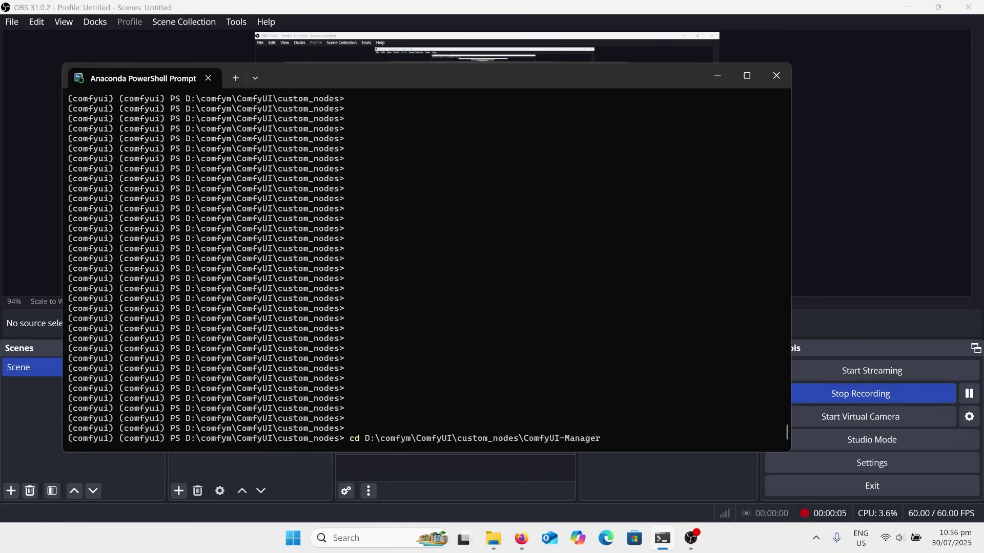
pyautogui.press('Return')
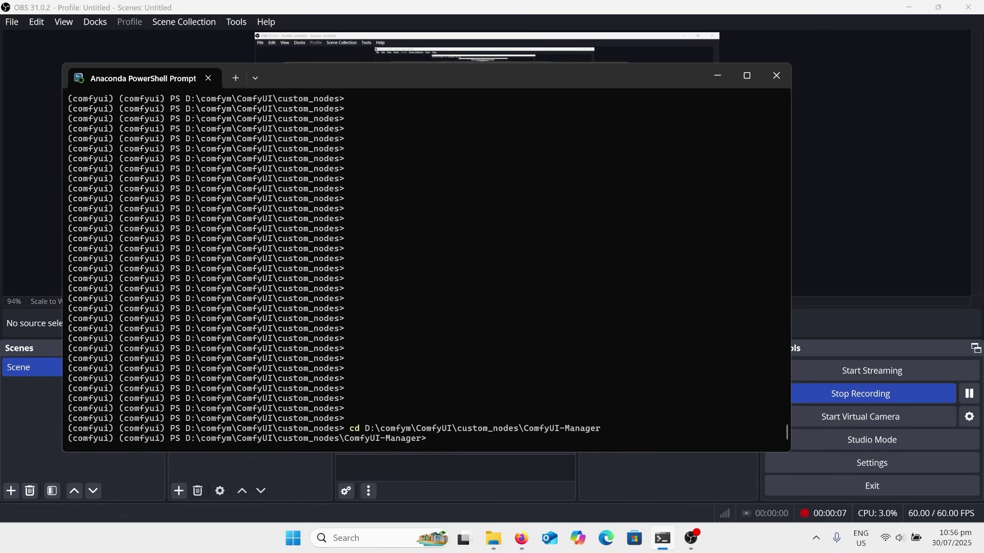
pyautogui.press('Up')
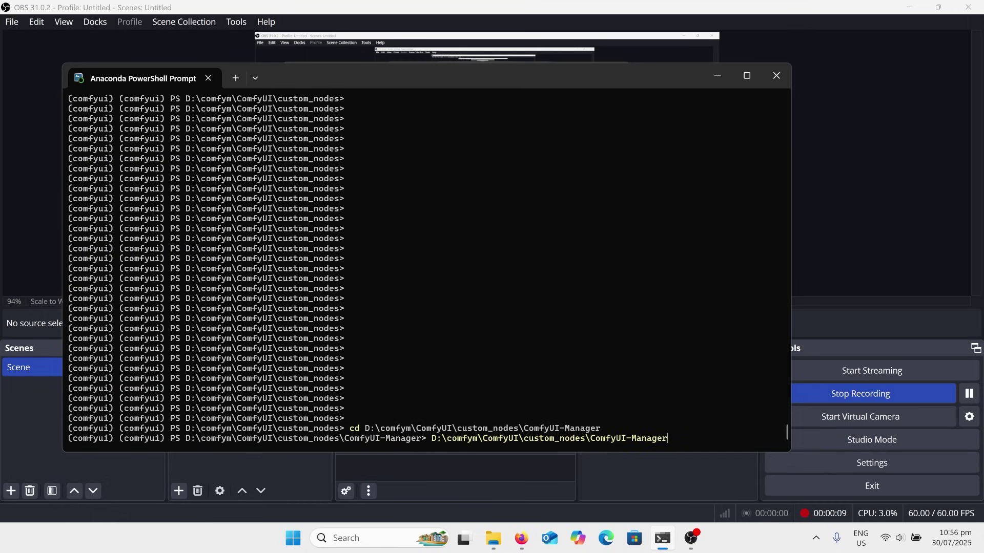
pyautogui.press('BackSpace')
pyautogui.press('BackSpace')
pyautogui.press('BackSpace')
pyautogui.press('BackSpace')
pyautogui.write('ger')
pyautogui.press('Up')
pyautogui.press('Up')
pyautogui.press('Up')
pyautogui.press('Up')
pyautogui.press('Up')
pyautogui.press('Return')
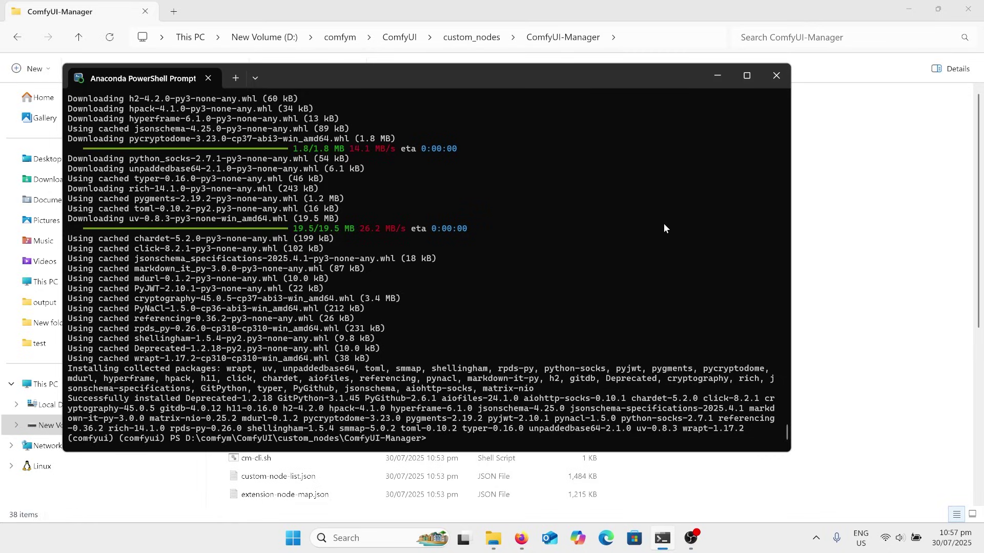
# Step: Change back to the main D:\comfym\ComfyUI folder
pyautogui.press('Up')
pyautogui.press('Up')
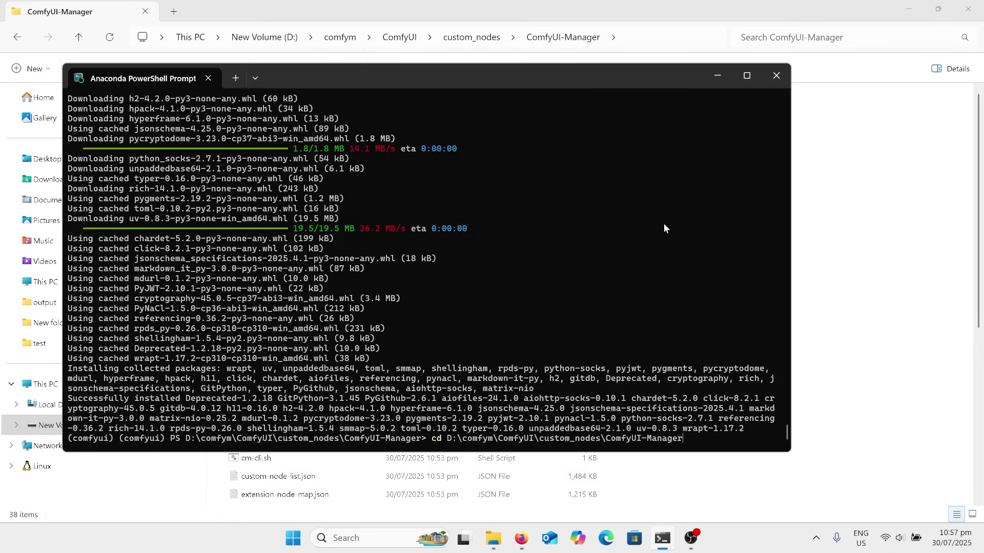
pyautogui.press('Up')
pyautogui.press('Up')
pyautogui.press('Up')
pyautogui.press('Up')
pyautogui.press('Up')
pyautogui.press('Up')
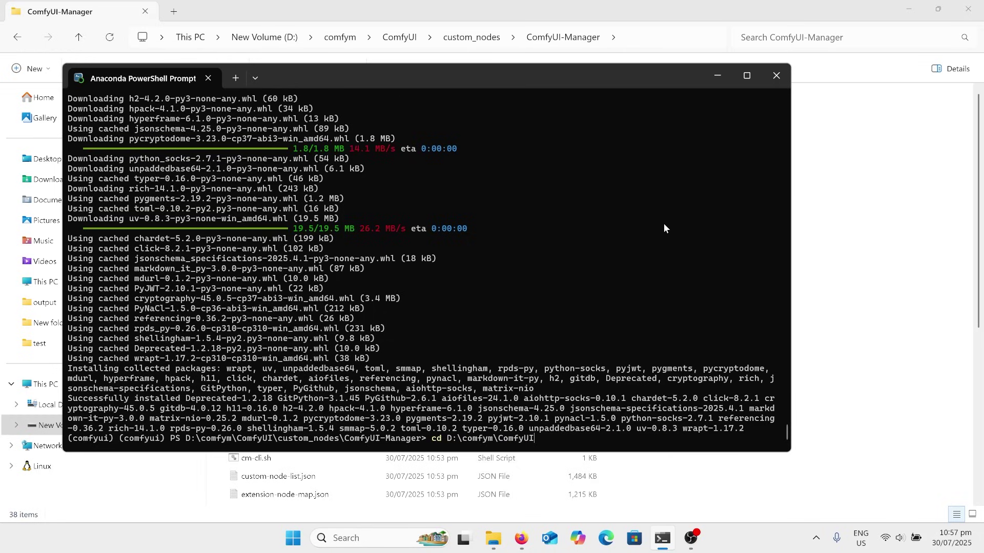
pyautogui.press('Return')
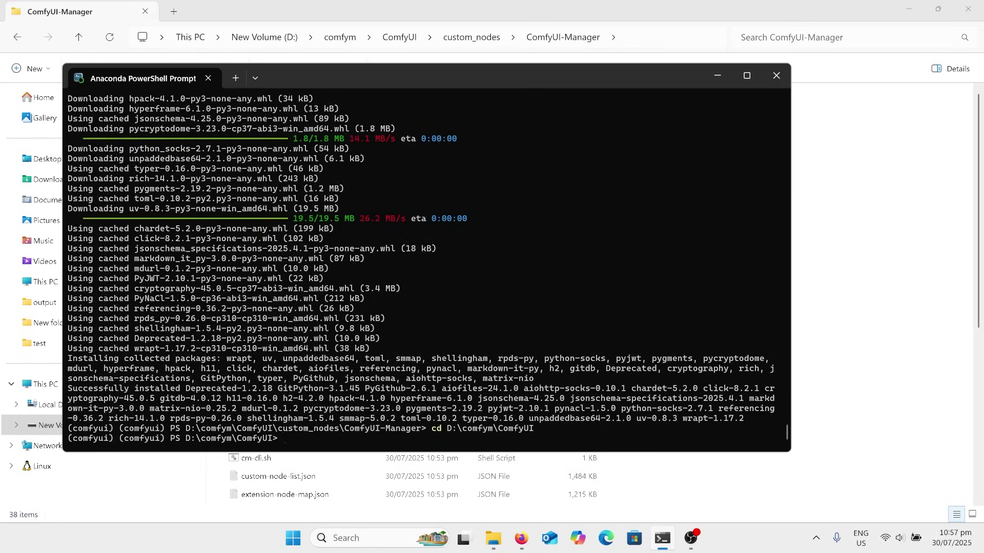
pyautogui.press('Up')
pyautogui.press('Up')
pyautogui.press('Up')
pyautogui.press('Up')
pyautogui.press('Up')
pyautogui.press('Up')
pyautogui.press('Up')
pyautogui.press('Up')
pyautogui.press('Up')
# Step: Launch ComfyUI with python main.py and close the Missing Node Types warning
pyautogui.press('Down')
pyautogui.press('Return')
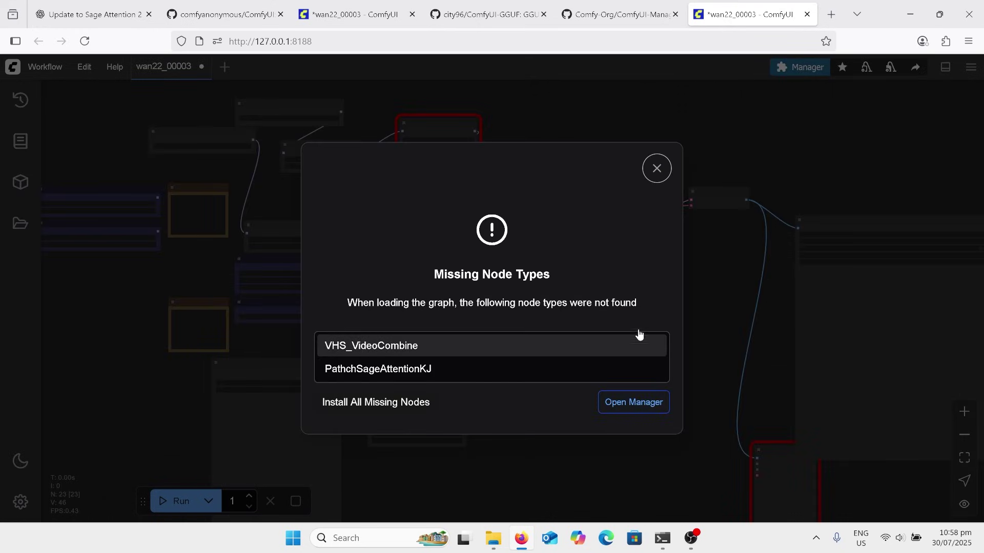
pyautogui.click(658, 168)
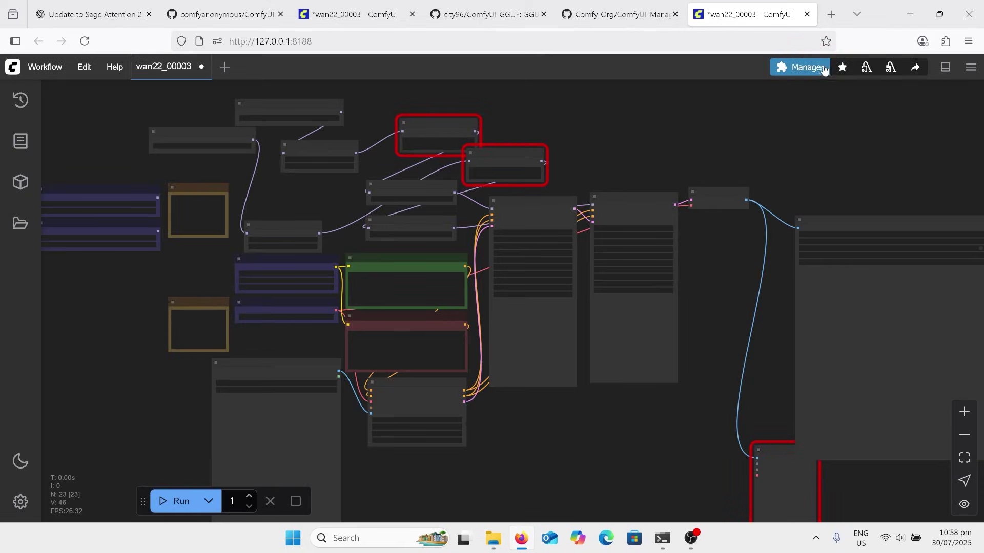
# Step: Use Manager's Install Missing Custom Nodes to install KJNodes for ComfyUI and ComfyUI-VideoHelperSuite
pyautogui.click(818, 74)
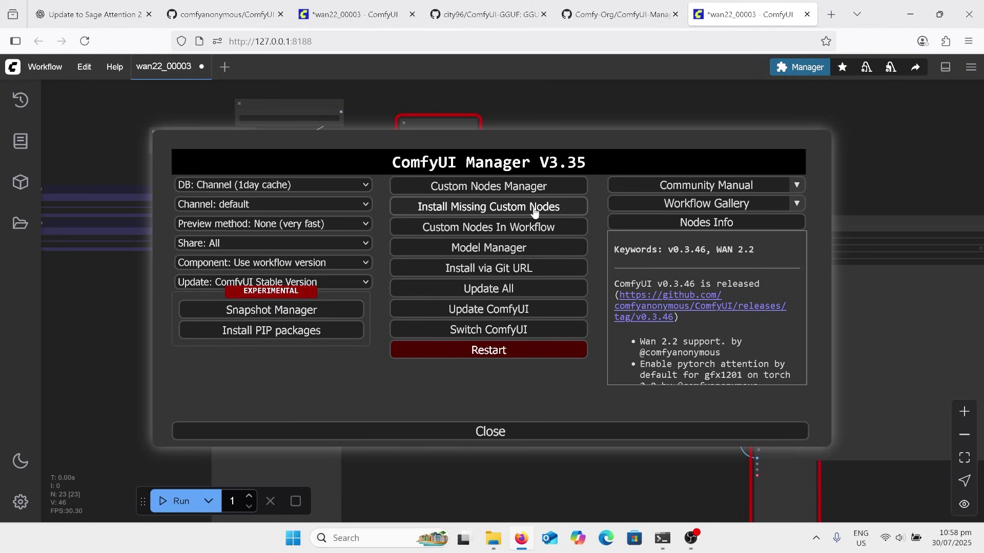
pyautogui.click(534, 207)
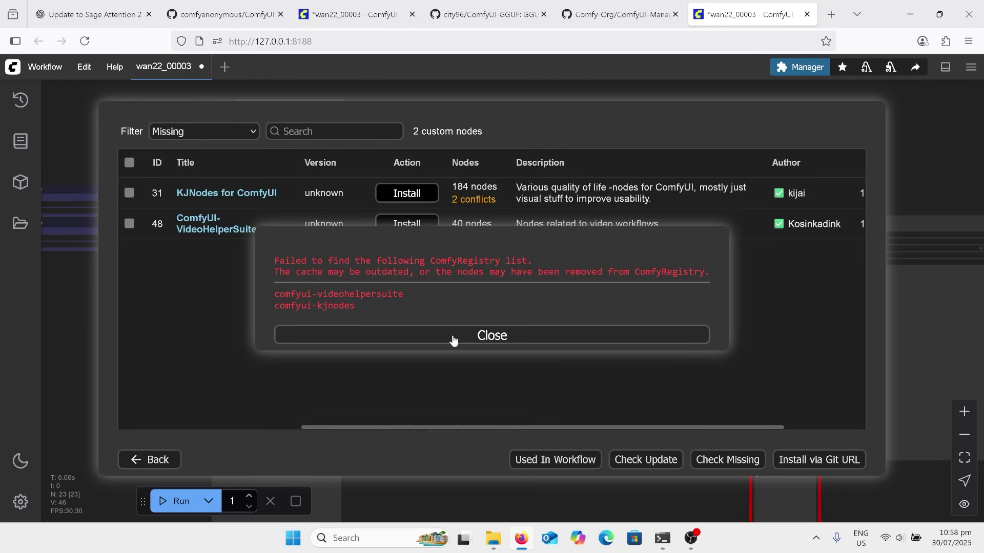
pyautogui.click(486, 334)
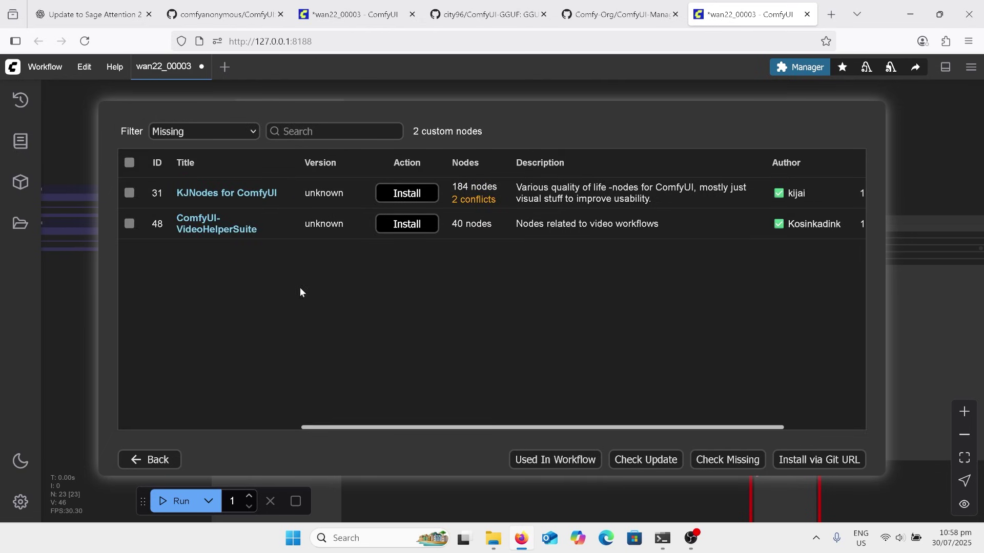
pyautogui.click(406, 195)
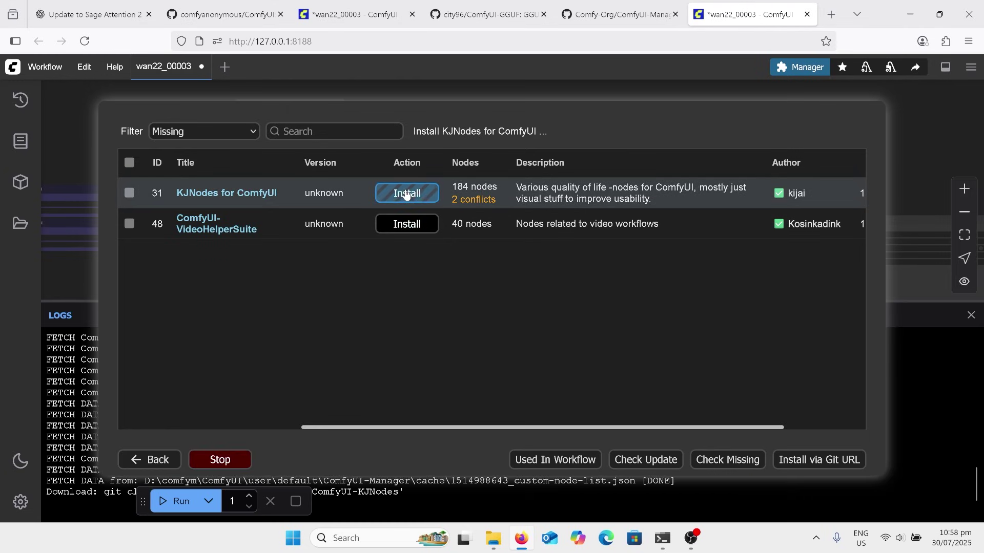
pyautogui.click(396, 230)
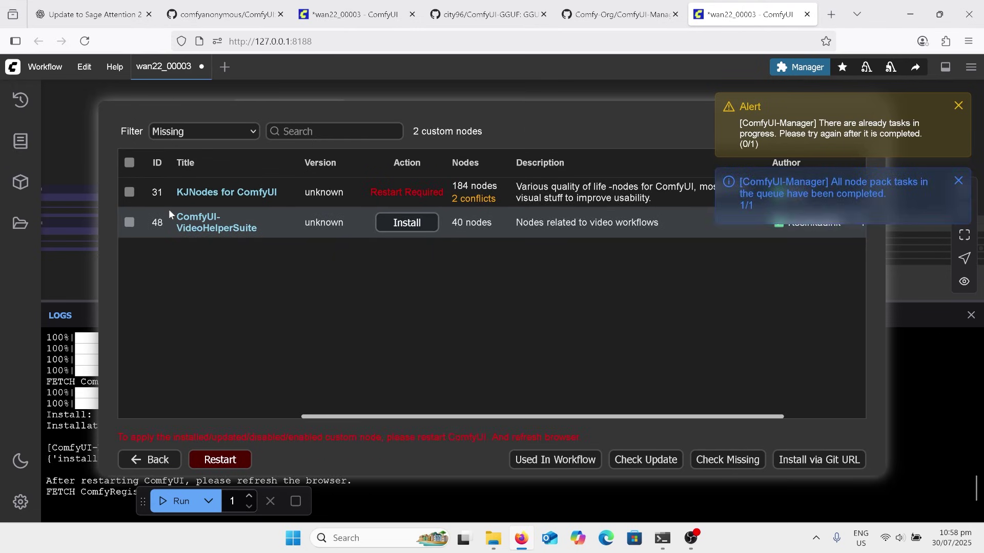
pyautogui.click(398, 224)
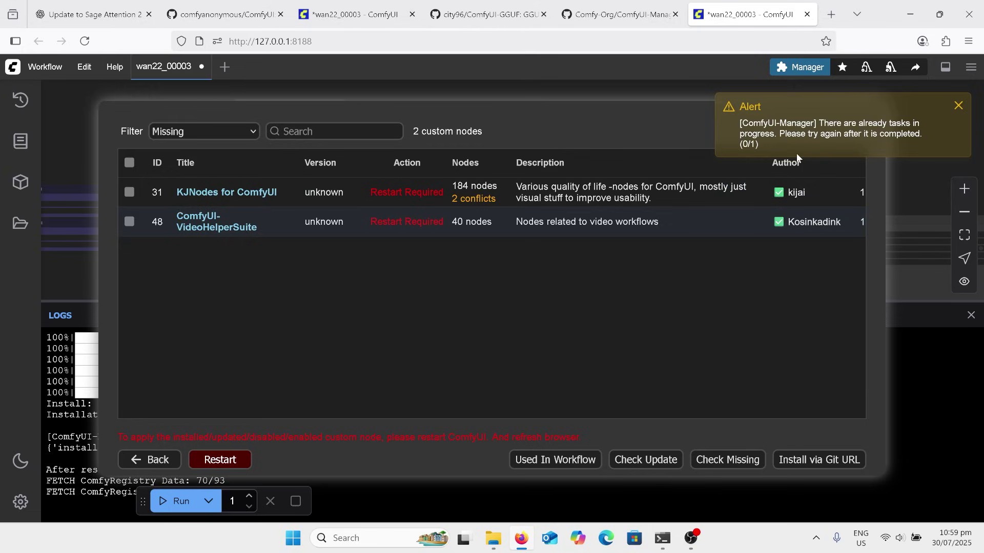
# Step: Restart the ComfyUI server from the Manager so KJNodes and VideoHelperSuite load
pyautogui.click(220, 458)
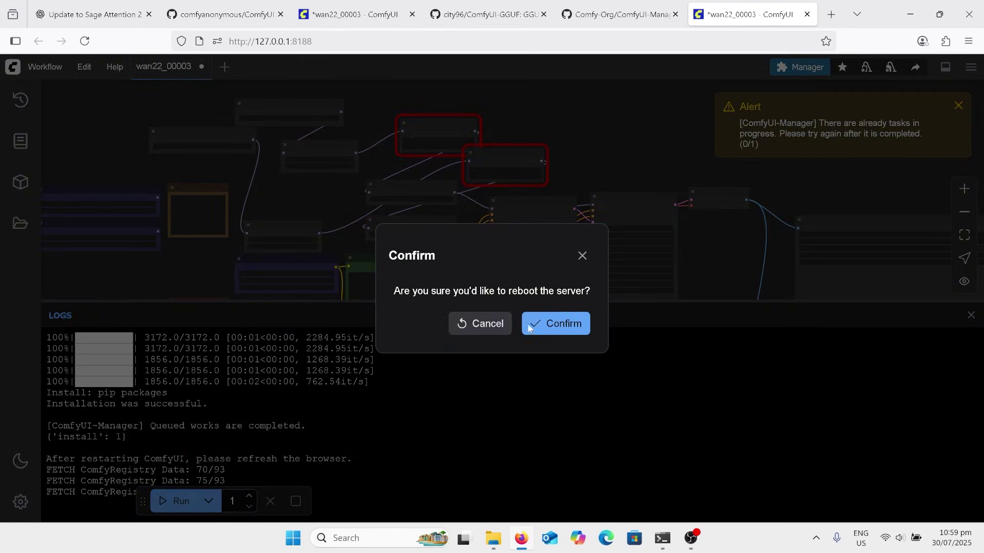
pyautogui.click(544, 331)
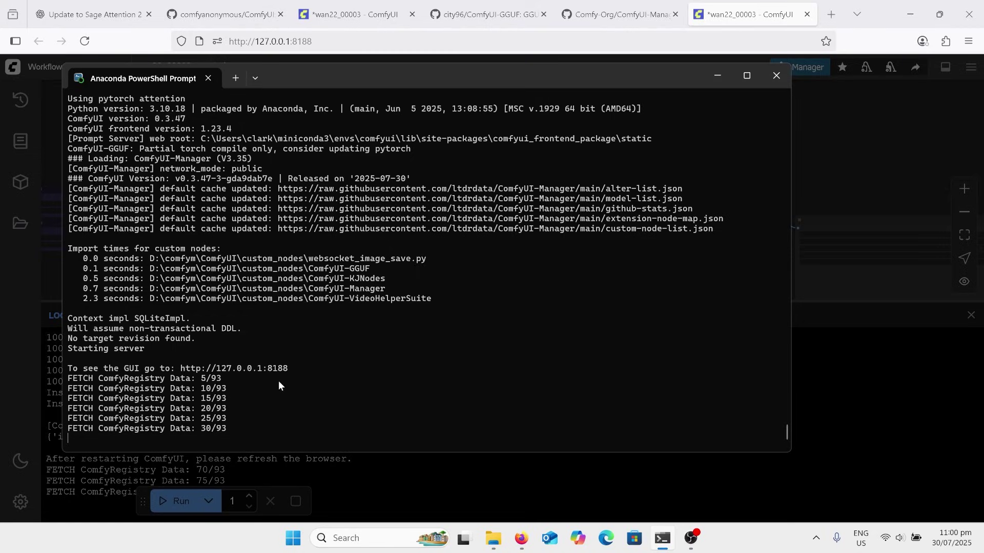